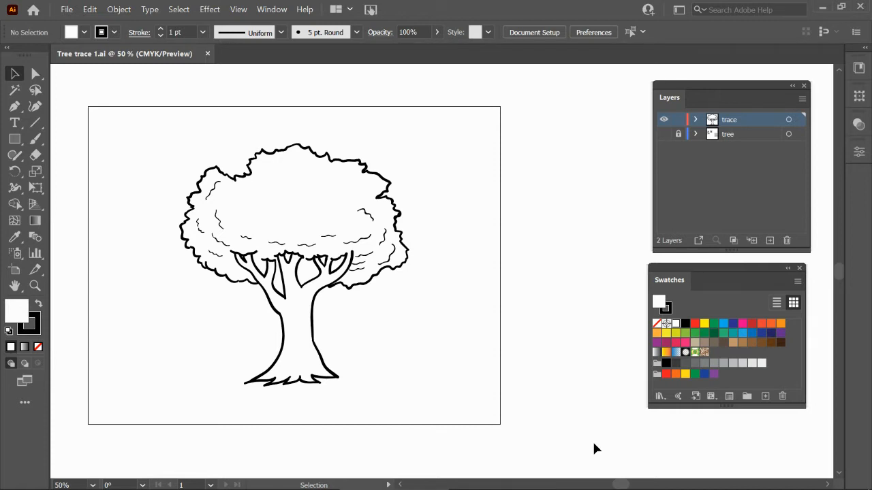
Switch to the browser and review the 'Adding color to a drawing' instructions, then return to Illustrator.
mouse_move(408, 489)
click(204, 480)
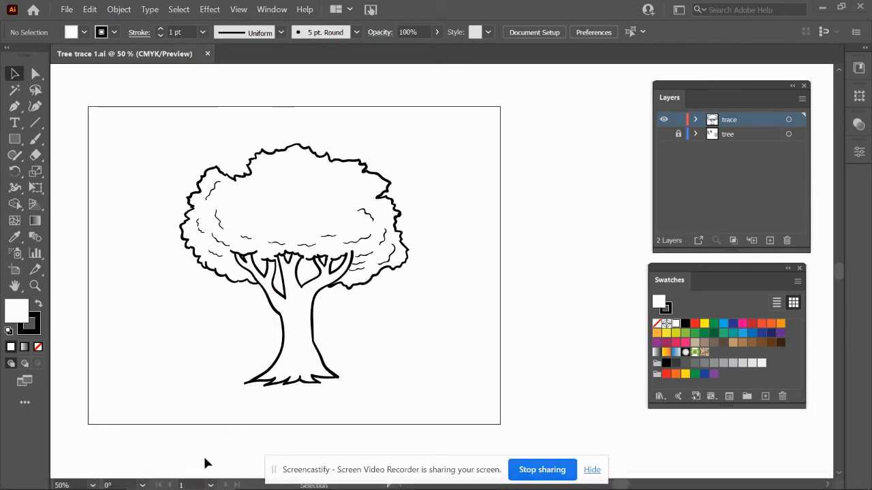
click(592, 469)
mouse_move(429, 483)
click(503, 481)
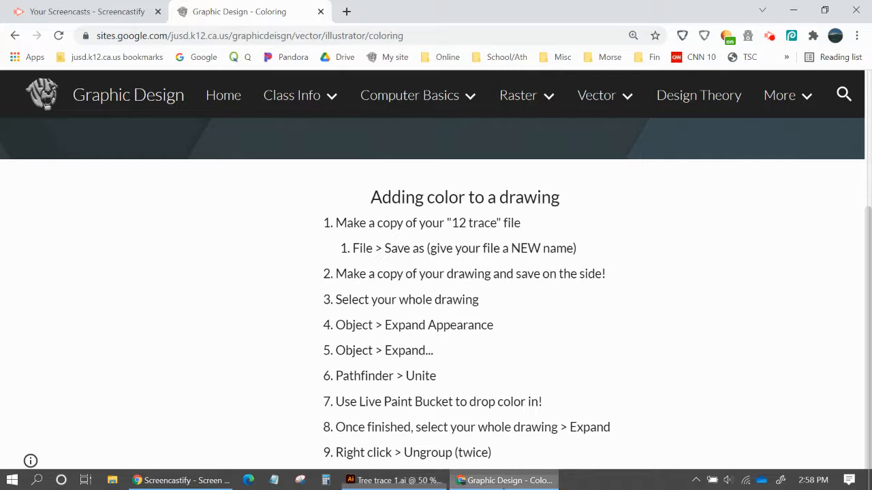
drag(336, 222, 505, 462)
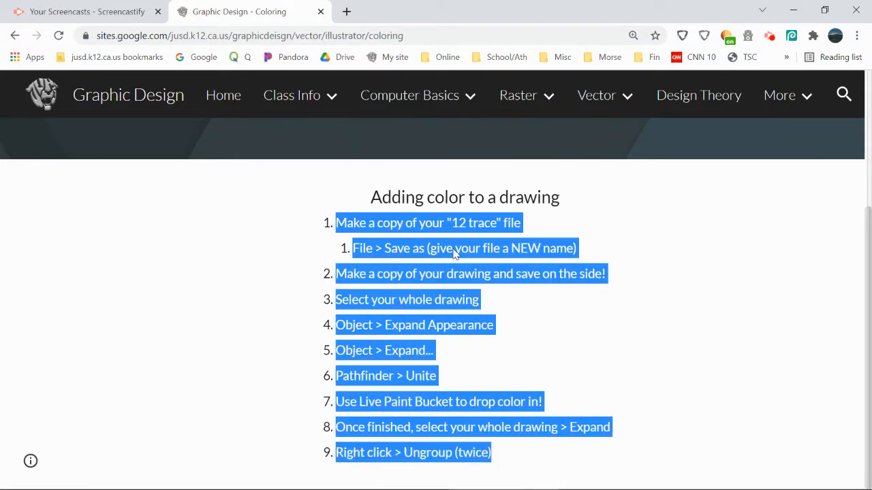
click(542, 224)
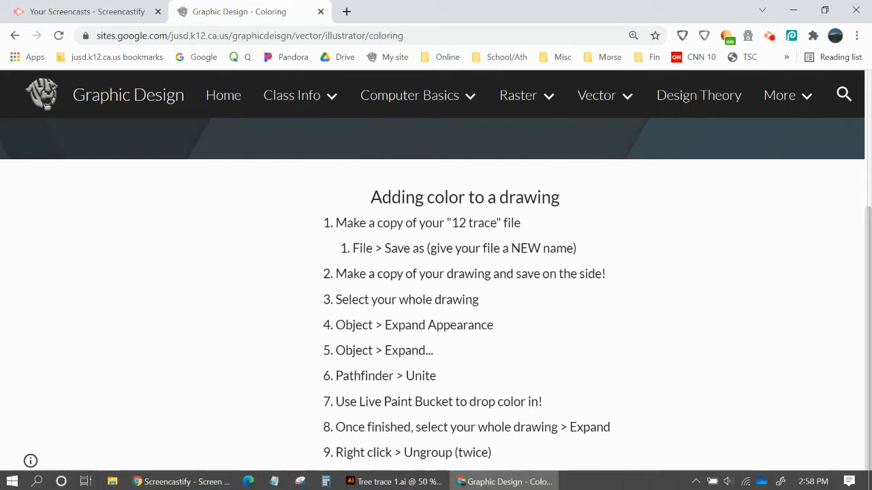
click(383, 481)
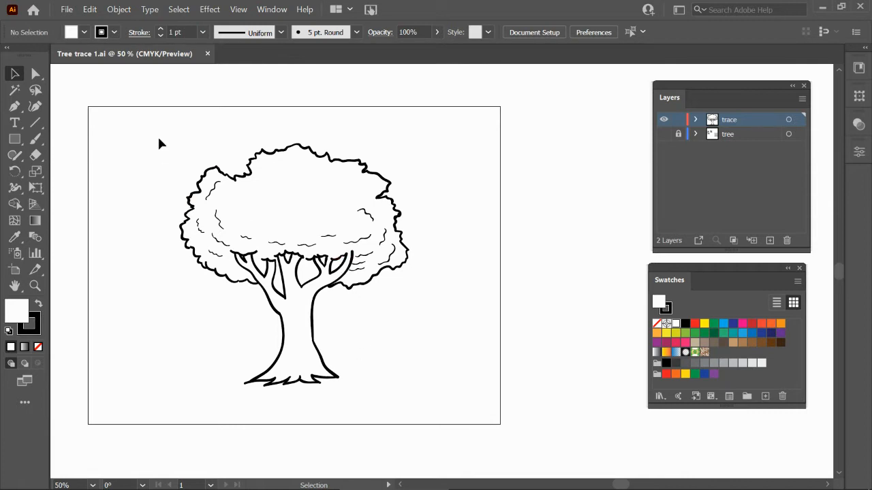
Save the document, then save a copy named Tree trace 2 color as an Illustrator file with default options.
click(69, 12)
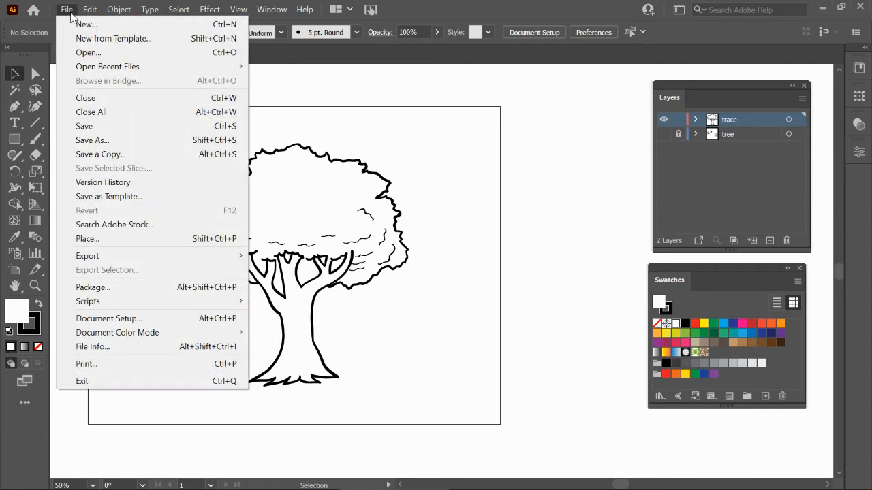
click(85, 127)
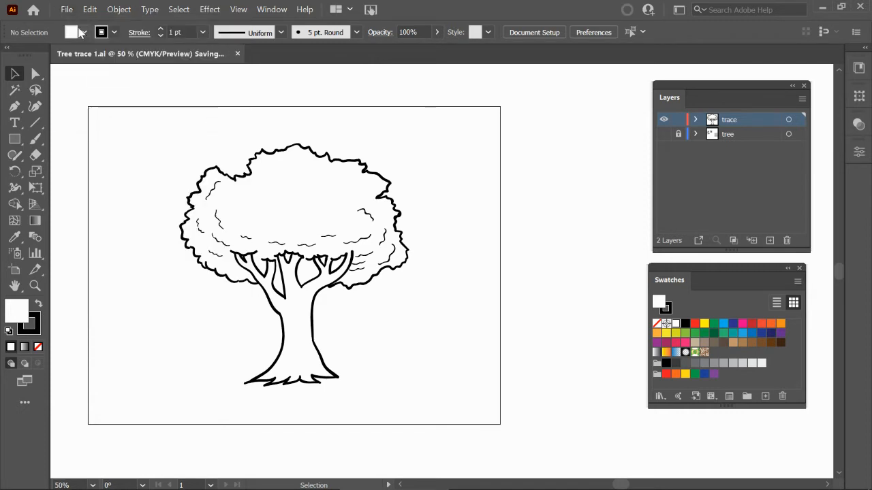
click(68, 13)
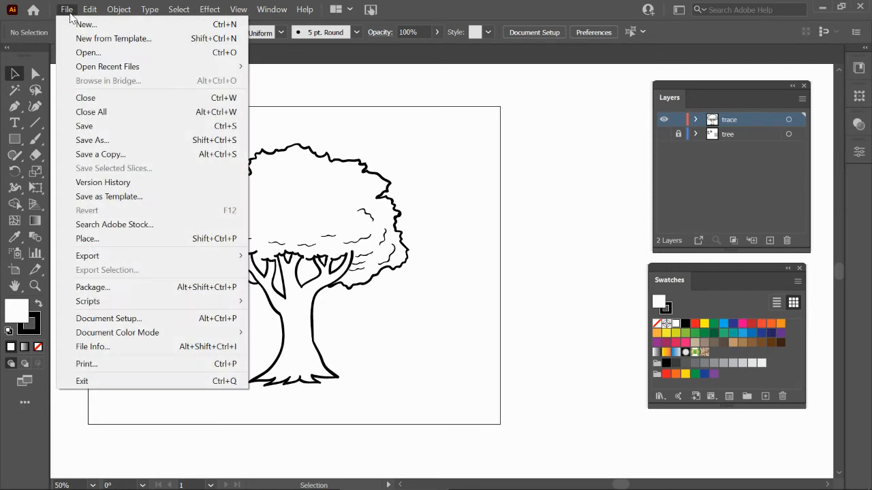
click(102, 142)
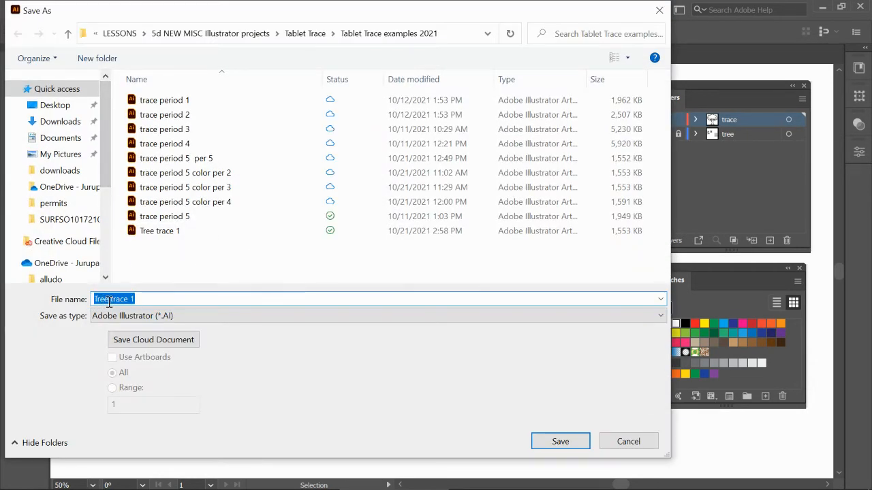
click(143, 299)
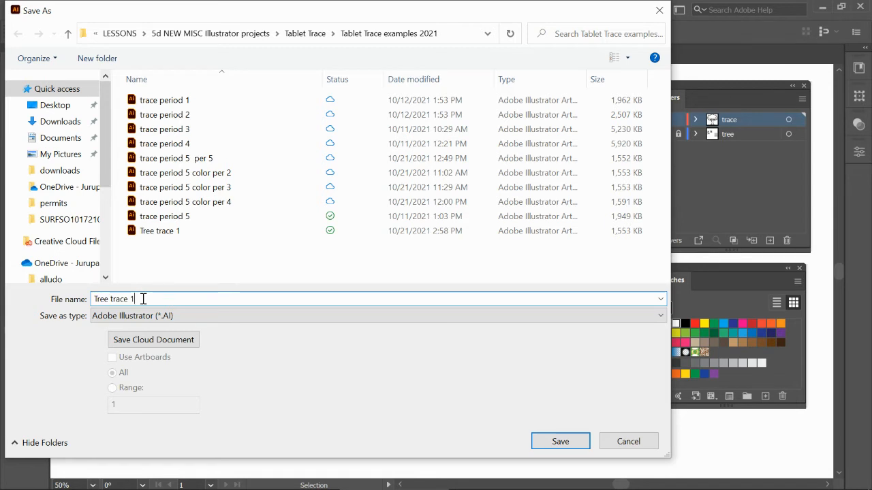
key(BackSpace)
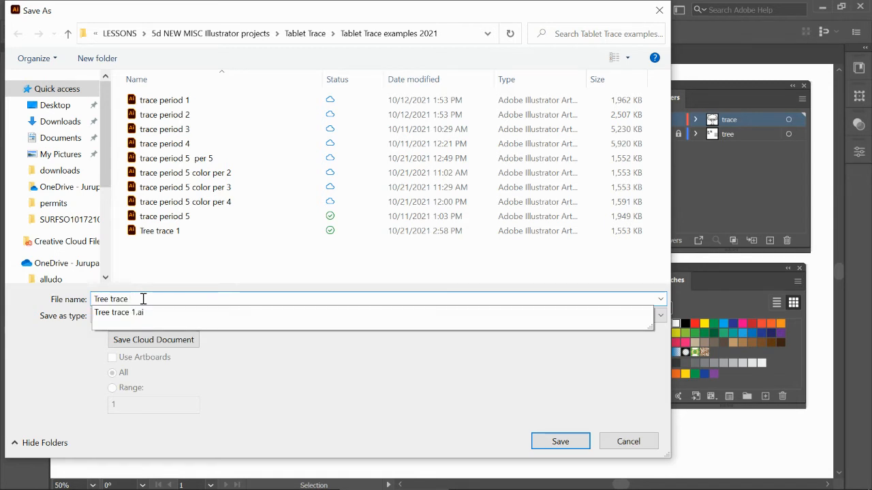
text(2 color)
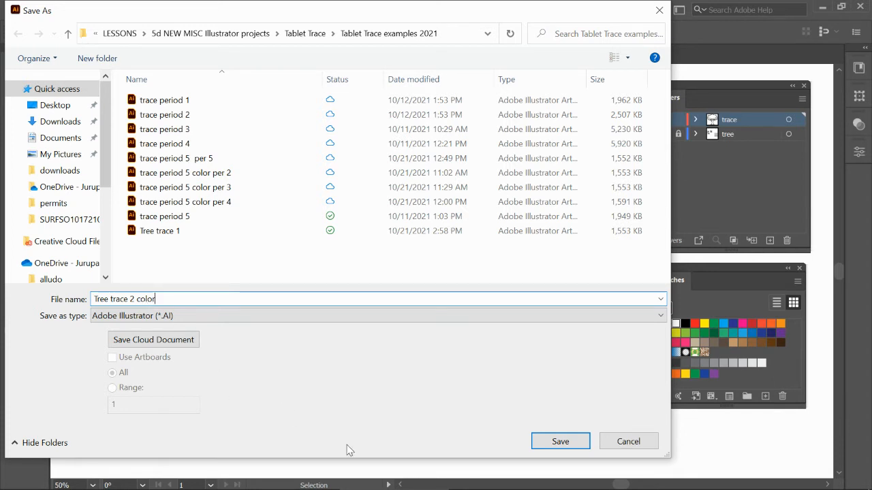
click(557, 444)
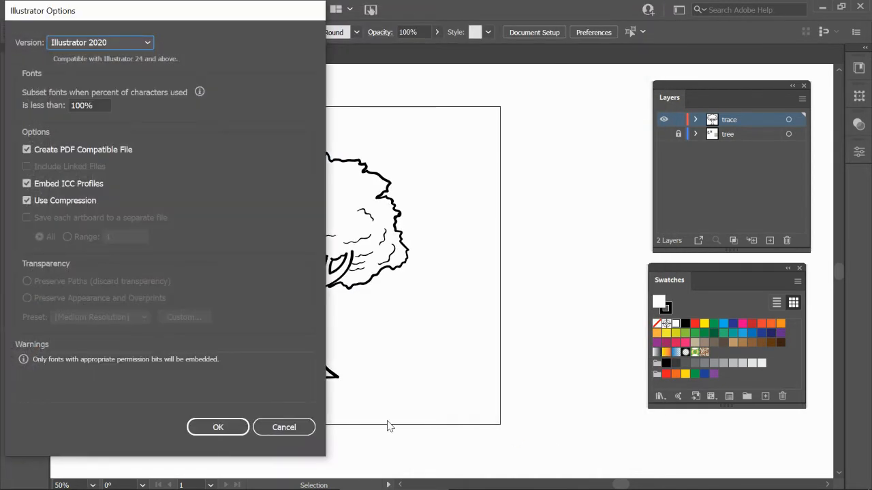
click(222, 425)
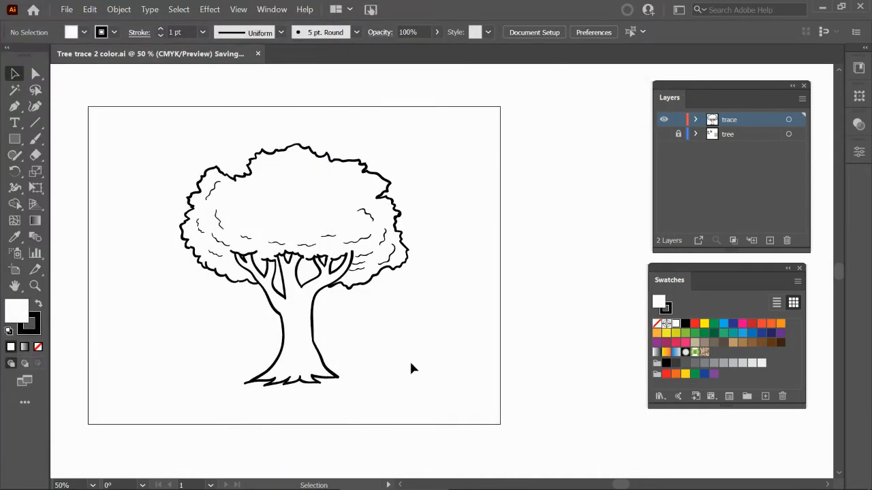
Duplicate the whole tree drawing and place the copy beside the artboard.
key(ctrl+minus)
drag(386, 336, 344, 334)
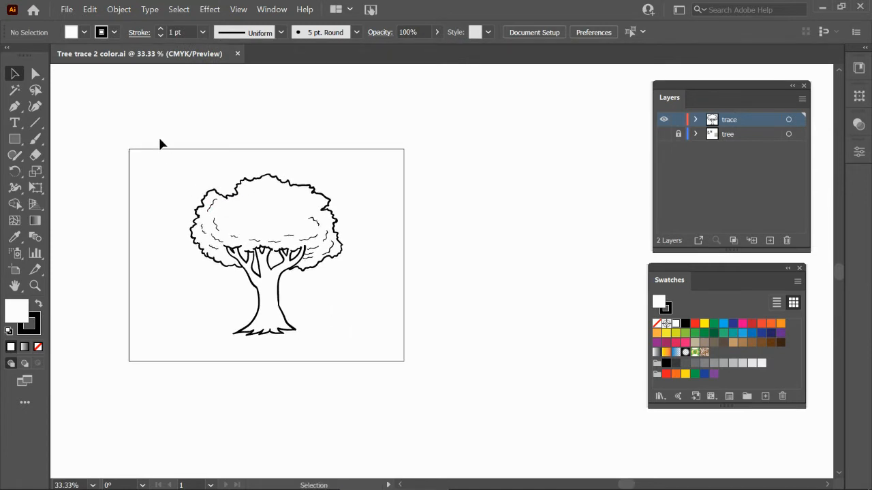
drag(160, 140, 396, 408)
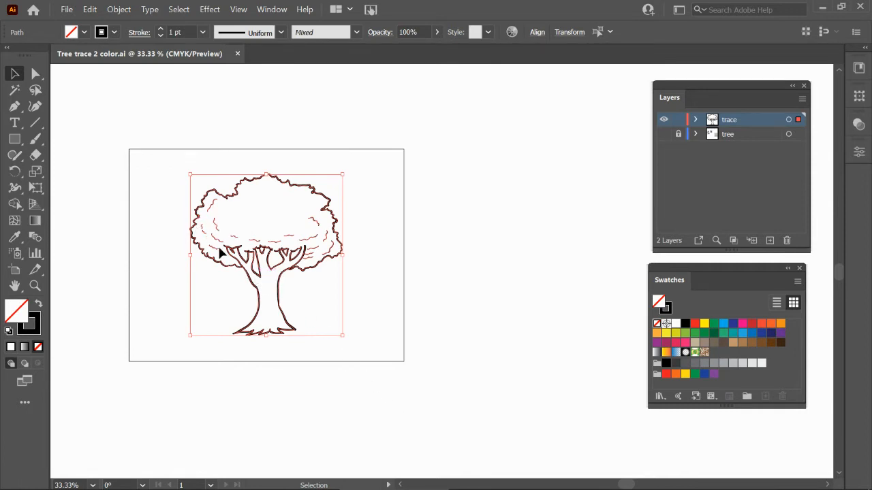
drag(234, 255, 442, 264)
drag(170, 151, 438, 403)
drag(261, 300, 505, 306)
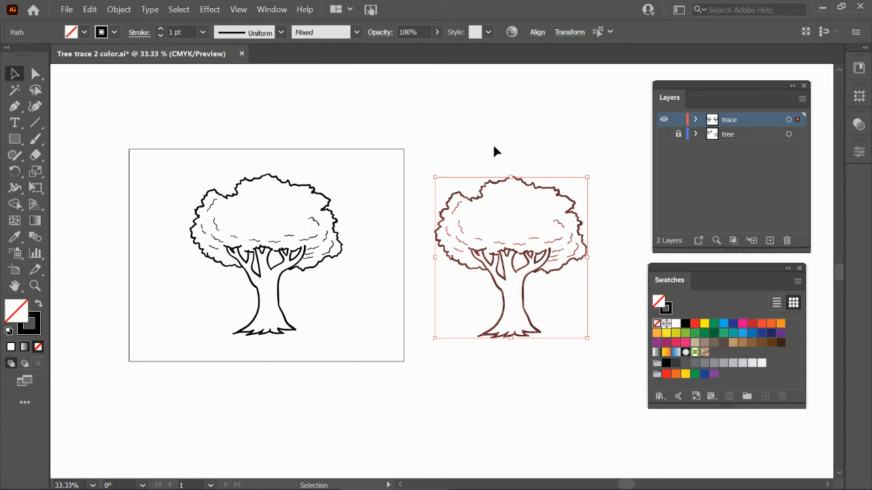
Select the whole original tree drawing and zoom in to examine its stroked paths.
key(z)
drag(175, 156, 465, 378)
key(v)
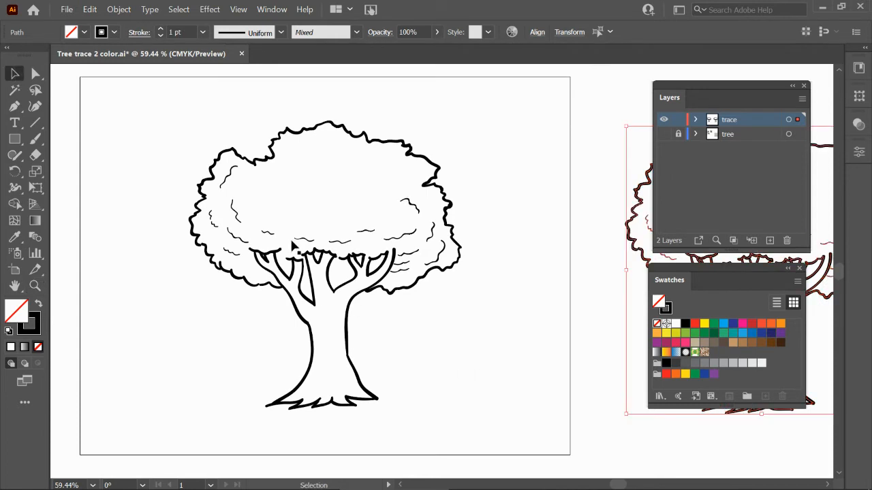
mouse_move(147, 92)
mouse_down()
mouse_move(439, 325)
mouse_move(514, 445)
mouse_up()
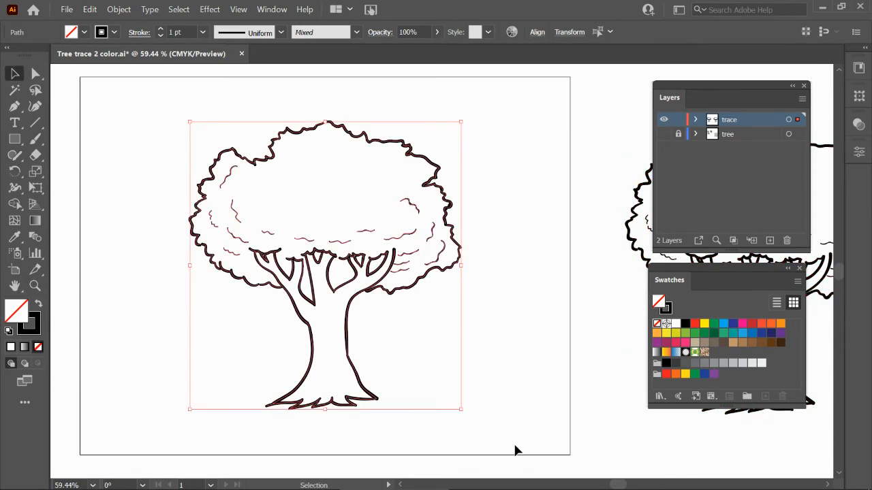
key(z)
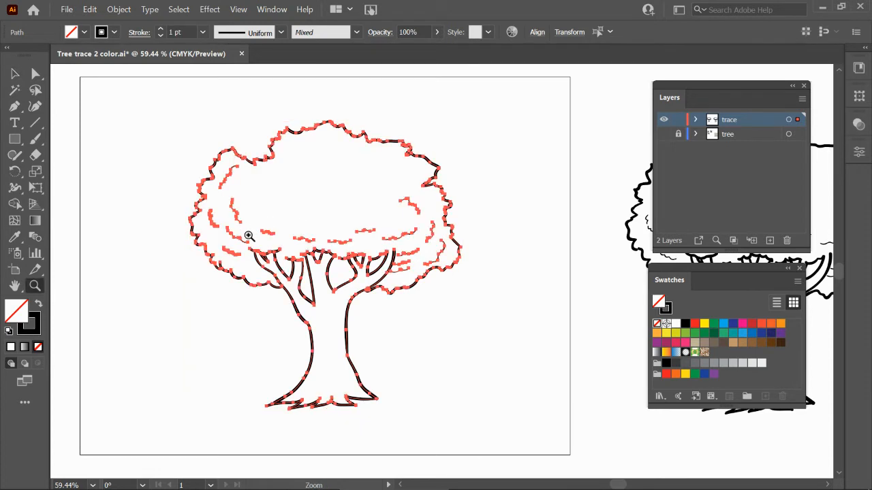
drag(345, 289, 352, 284)
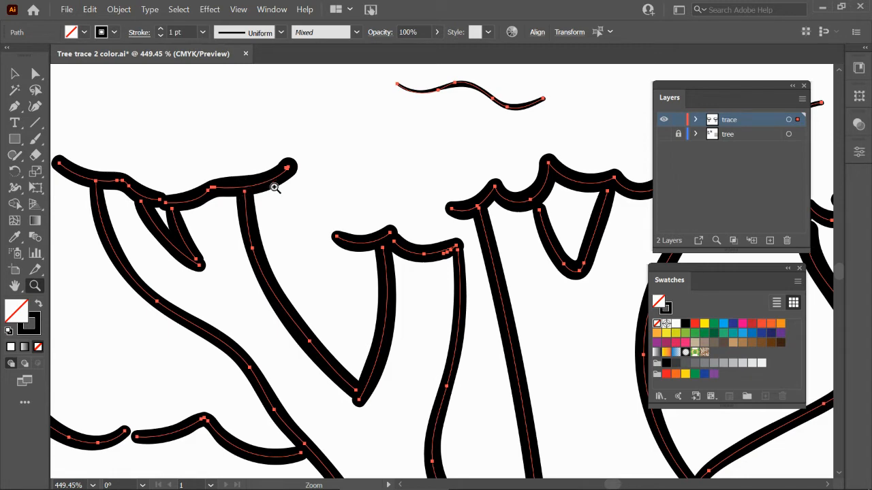
key(ctrl+minus)
key(ctrl+minus)
key(ctrl+minus)
key(ctrl+minus)
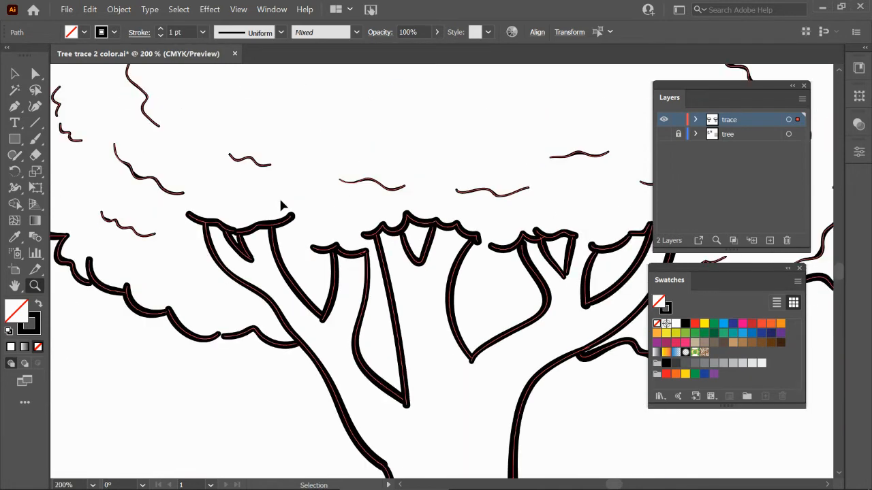
key(ctrl+minus)
key(ctrl+minus)
drag(481, 230, 352, 233)
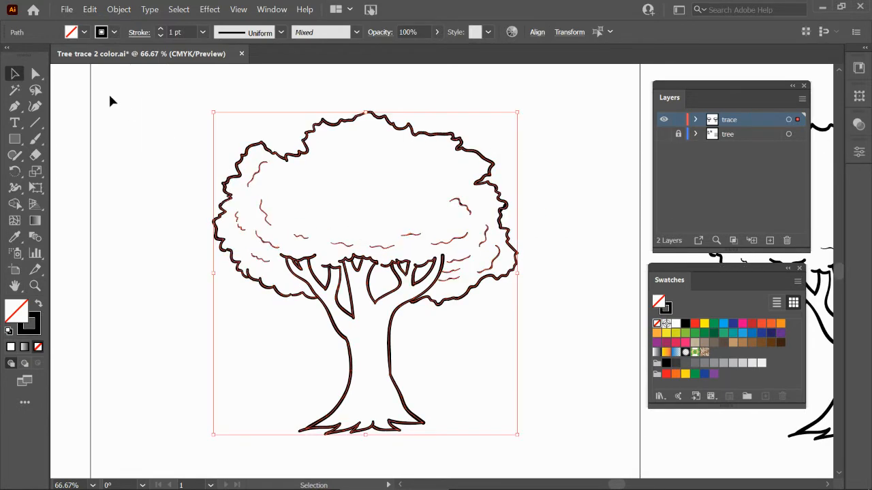
Apply Expand Appearance and then Expand to the selected tree drawing.
click(119, 10)
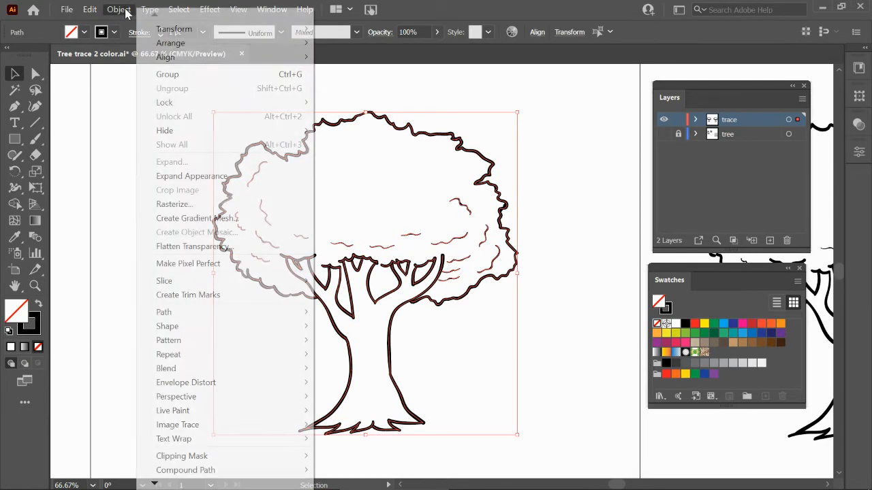
click(165, 179)
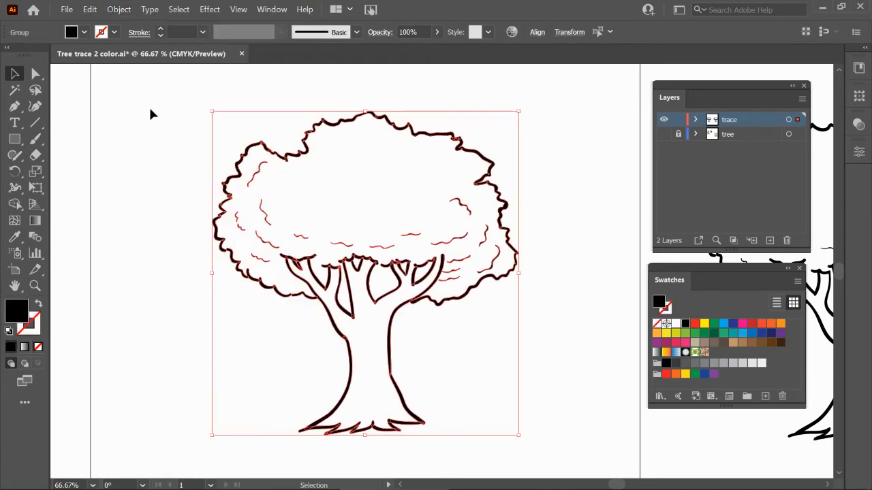
click(117, 11)
click(156, 162)
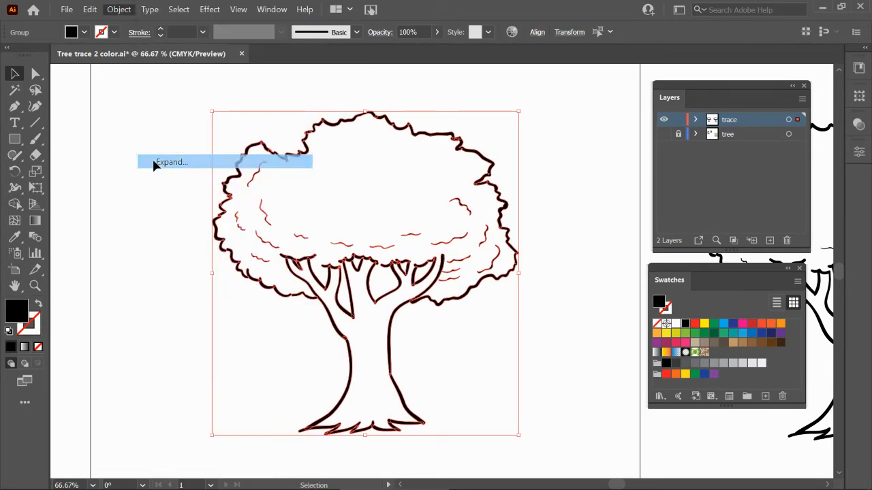
Open the Pathfinder panel and unite all selected tree paths into one shape.
click(270, 10)
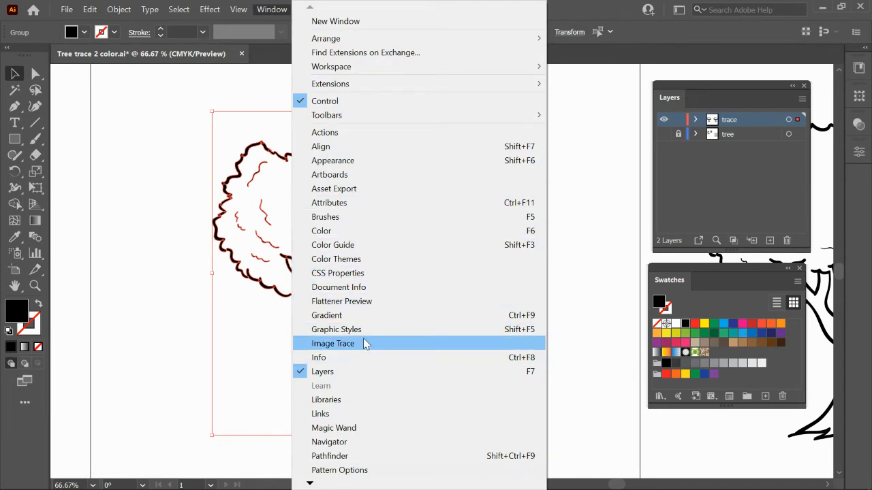
click(360, 456)
drag(438, 115, 533, 101)
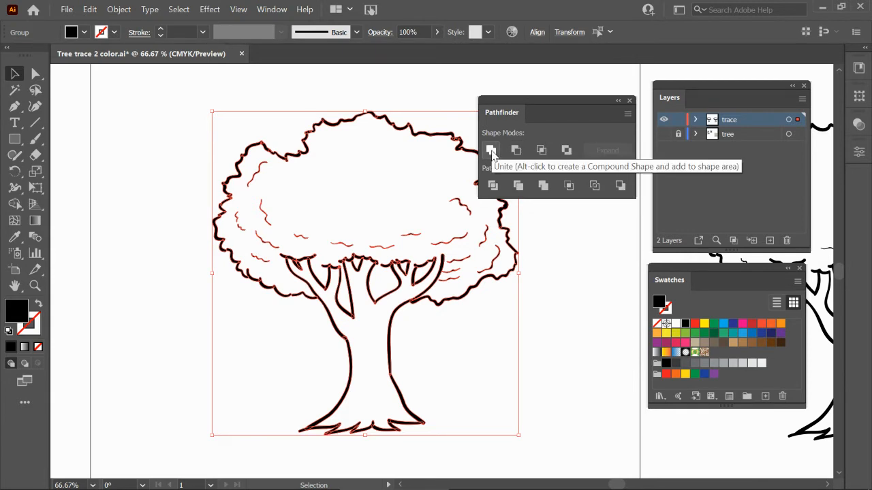
click(491, 150)
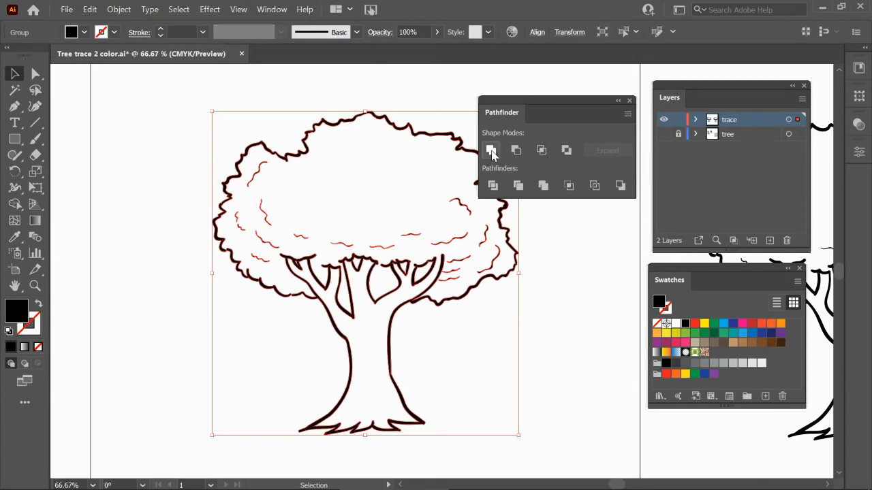
Zoom in to check the united outline, then fill the selected tree with the green swatch.
key(ctrl+space)
drag(248, 136, 327, 191)
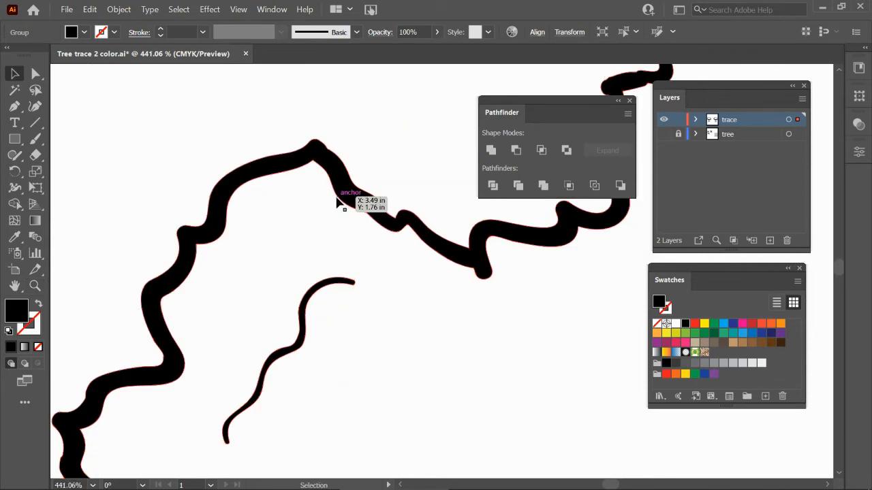
key(a)
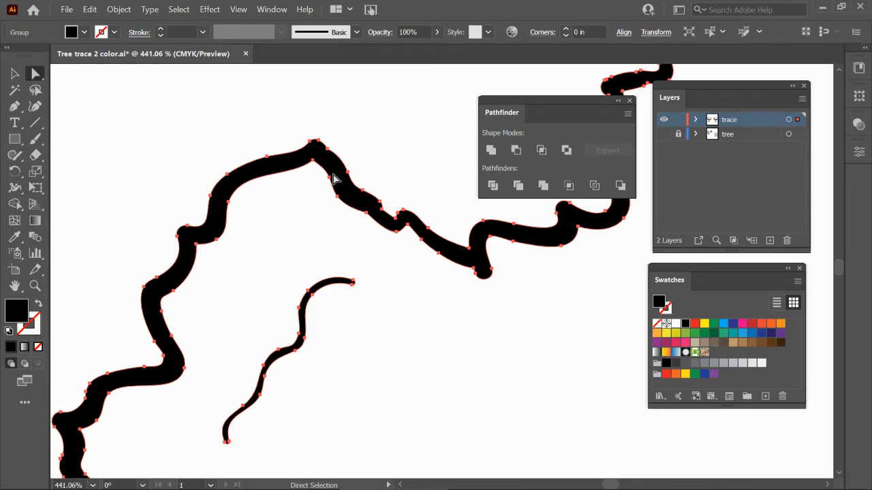
key(ctrl+0)
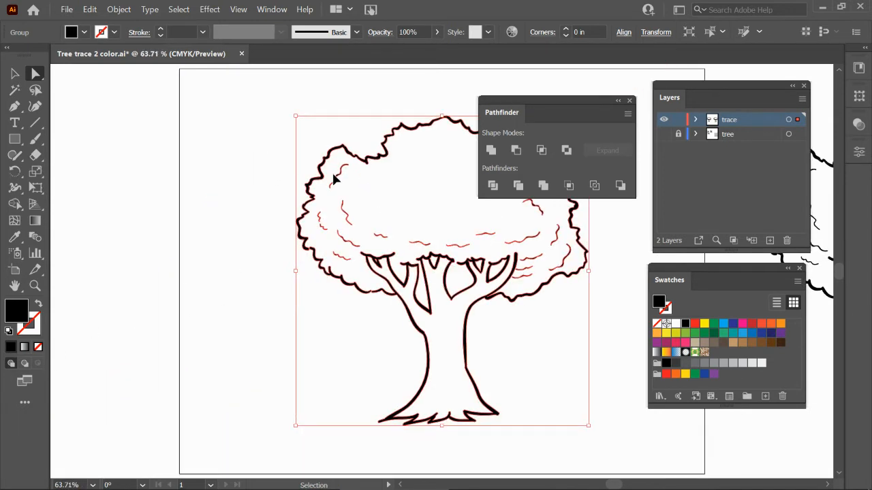
drag(507, 297, 356, 306)
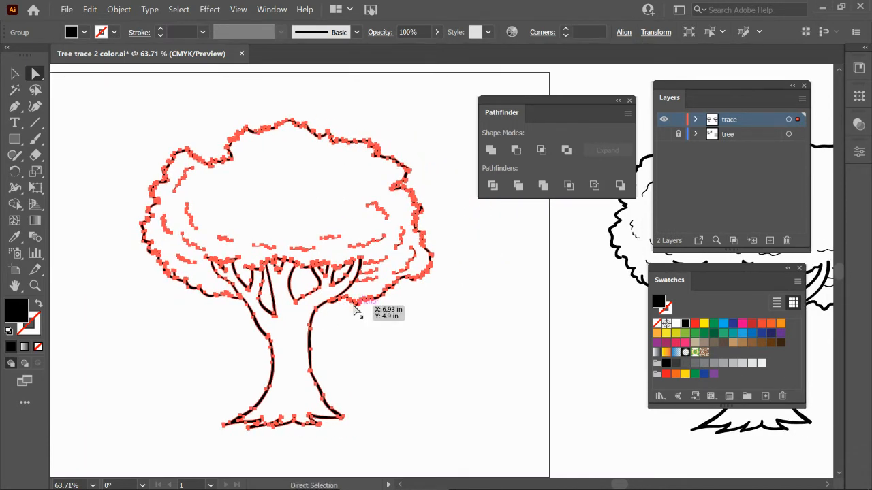
key(v)
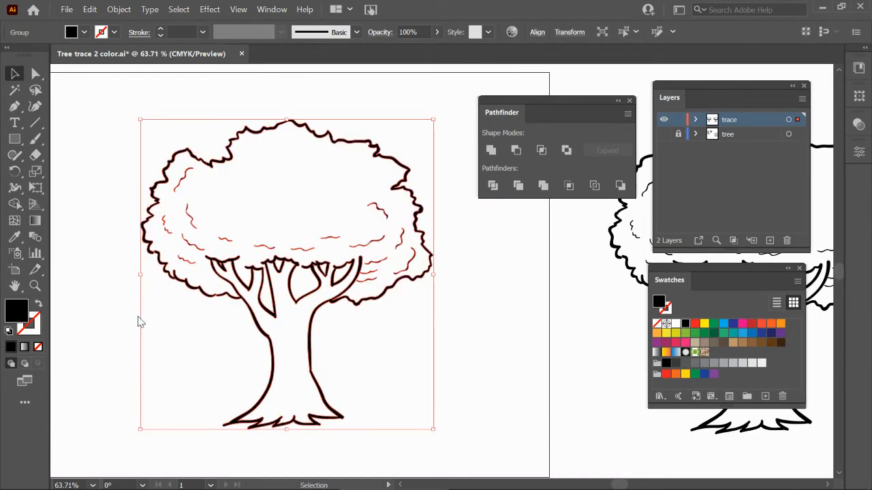
click(695, 374)
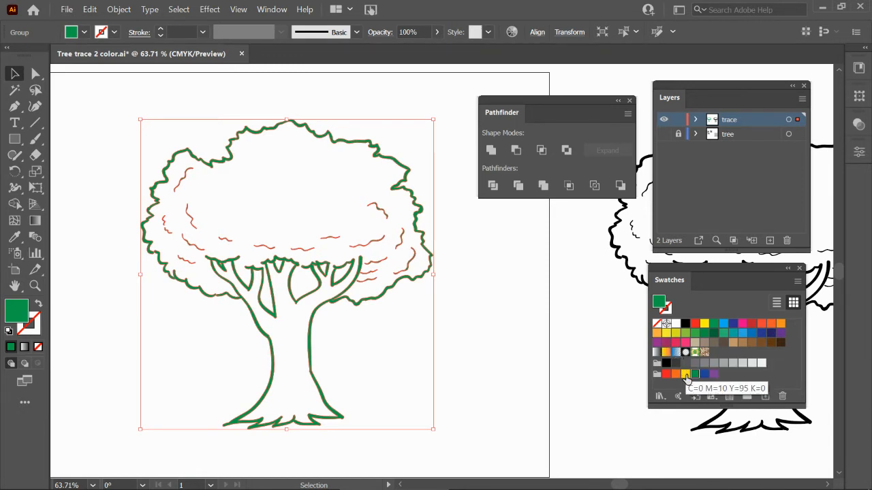
Try the yellow swatch on the selected tree, then set its fill back to black and deselect it.
click(704, 324)
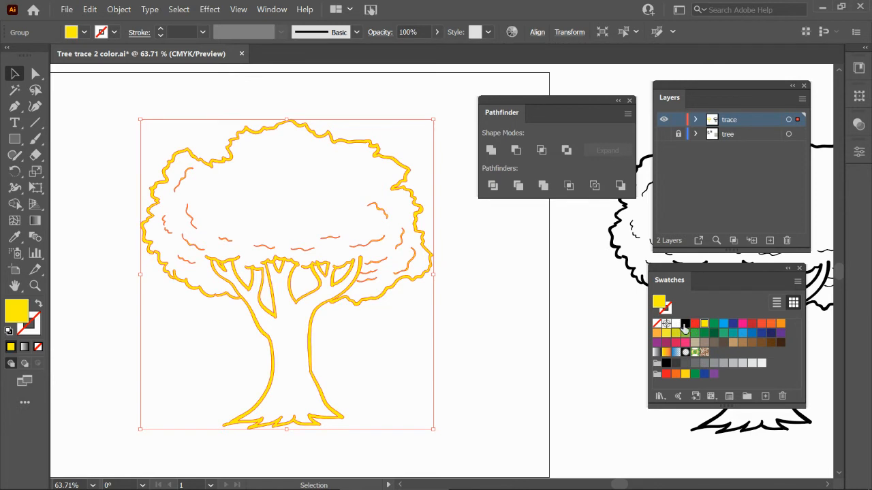
click(684, 324)
click(523, 305)
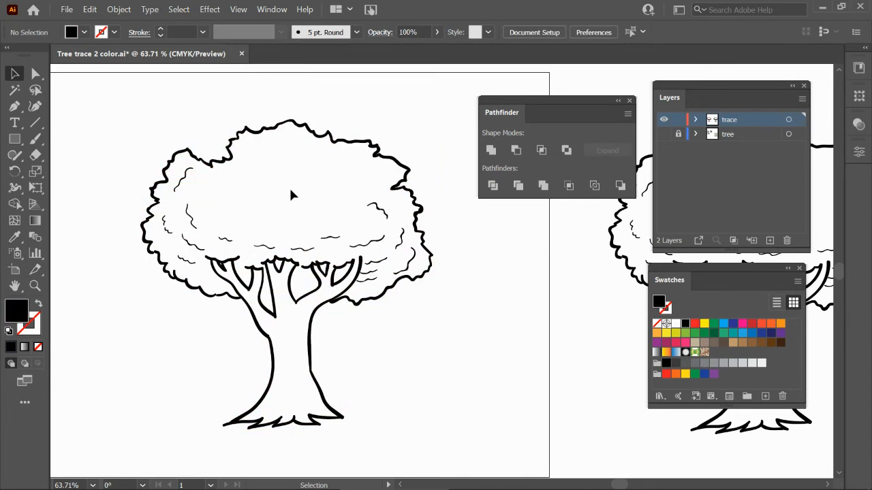
Switch to the Live Paint Bucket, move the Swatches panel beside the tree, and pick the green swatch.
click(280, 124)
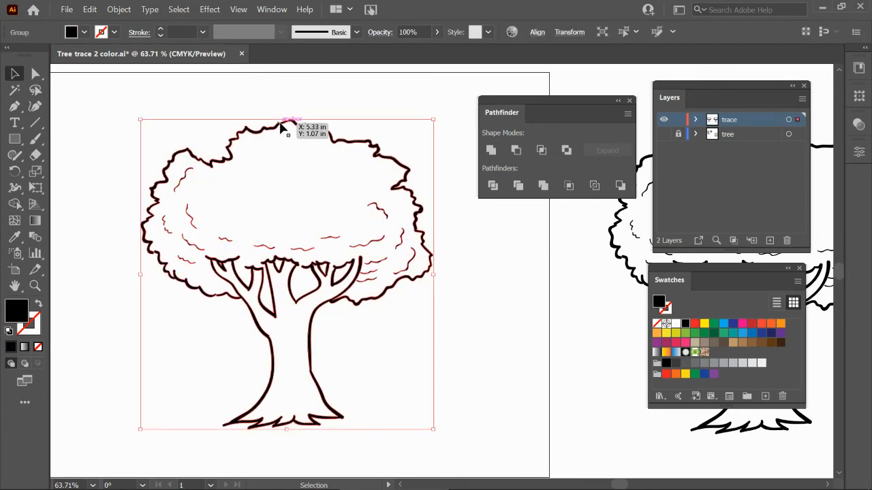
click(286, 177)
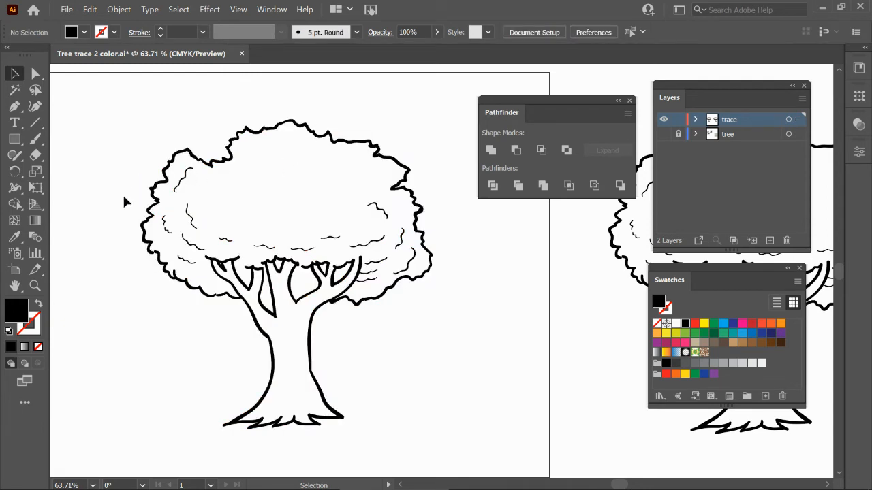
click(17, 206)
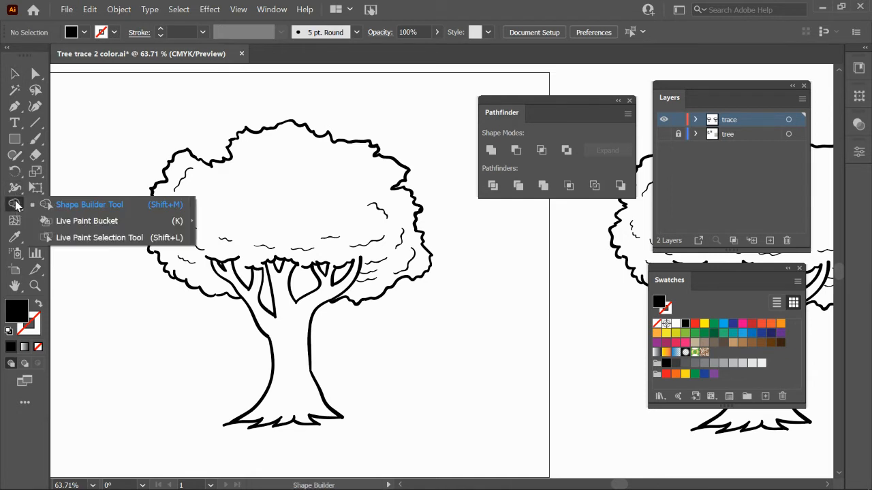
click(76, 222)
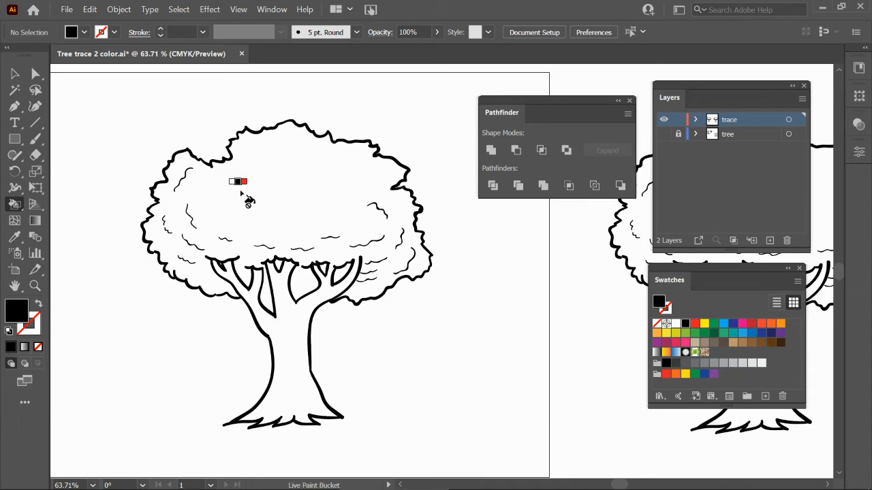
drag(679, 284, 507, 241)
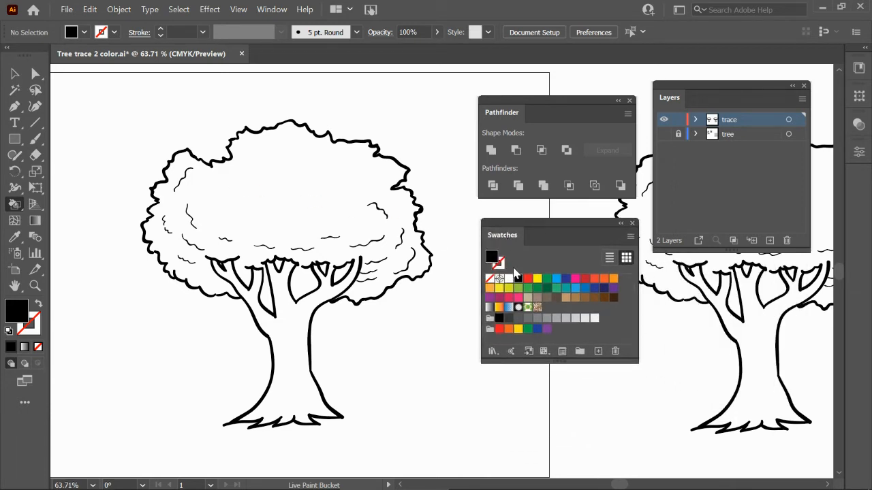
click(527, 288)
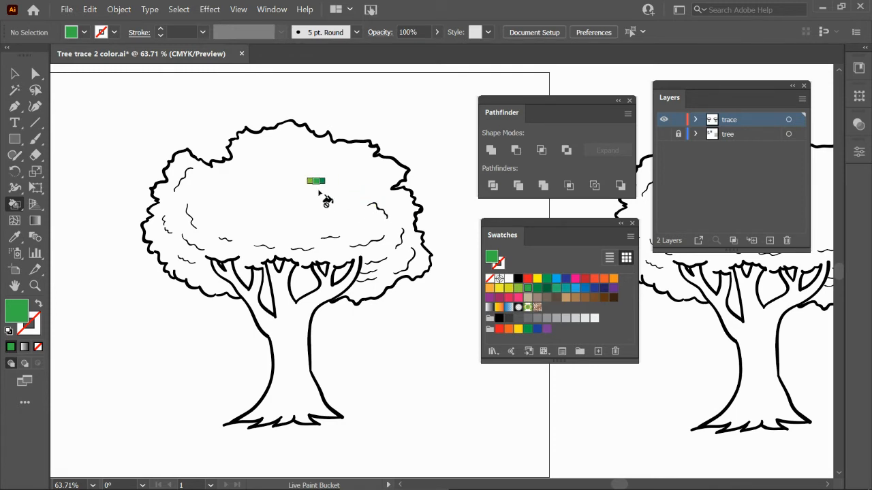
Select the whole tree and fill its interior green with the Live Paint Bucket, making a Live Paint group.
click(14, 73)
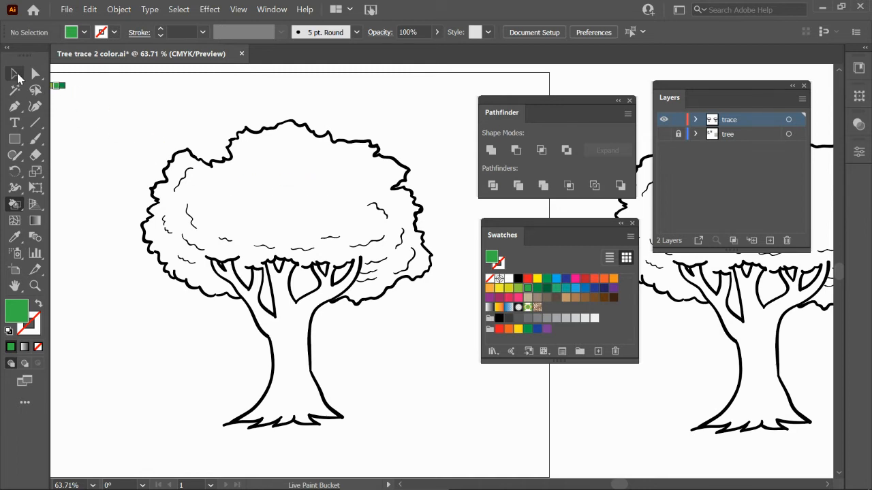
drag(124, 104, 456, 453)
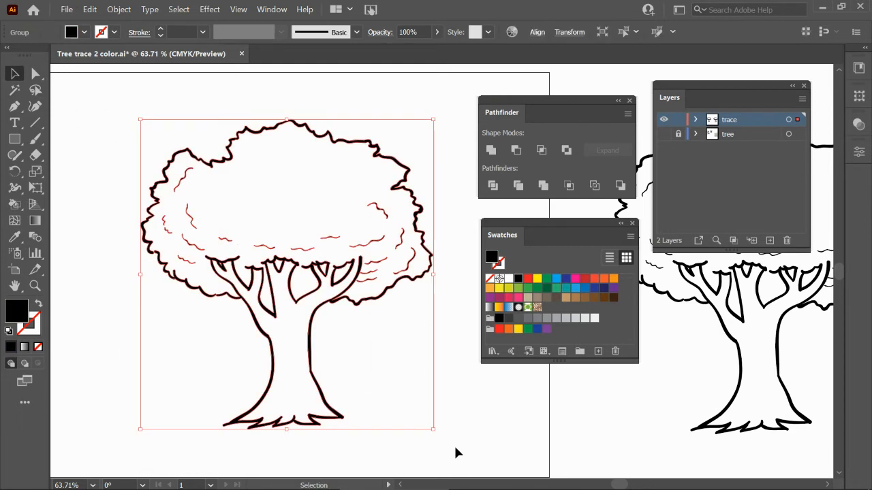
click(15, 204)
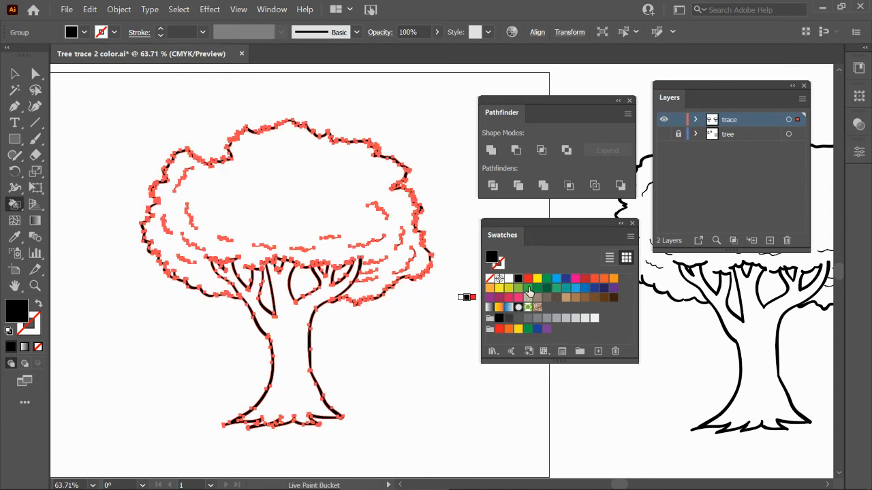
click(528, 290)
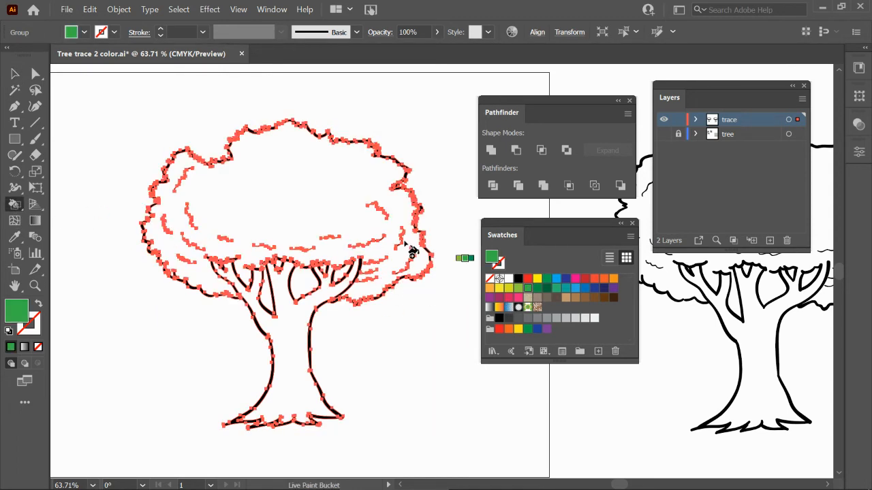
click(289, 179)
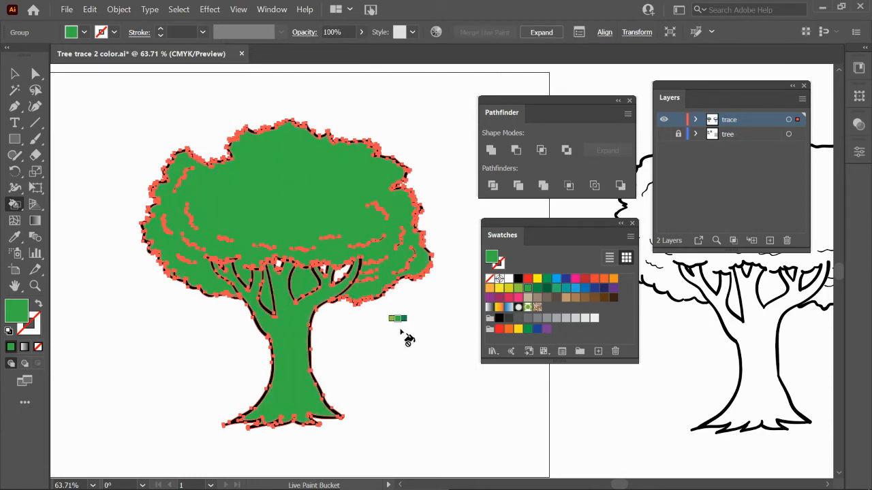
Zoom out and delete the green Live Paint tree from the artboard.
key(v)
click(400, 336)
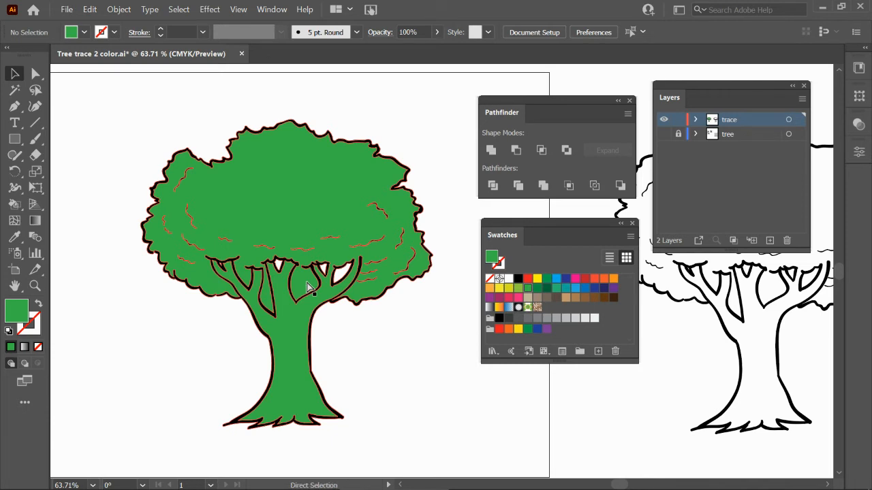
key(ctrl+minus)
key(ctrl+minus)
key(ctrl+minus)
drag(442, 347, 263, 347)
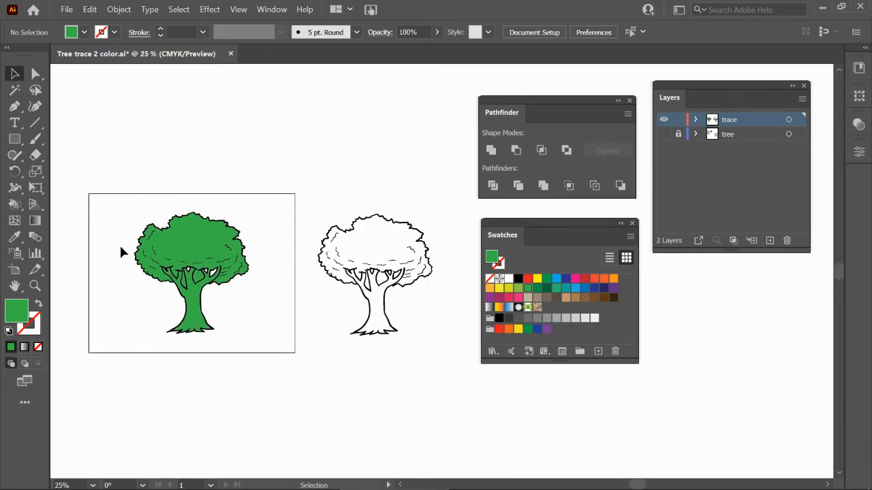
drag(111, 201, 297, 402)
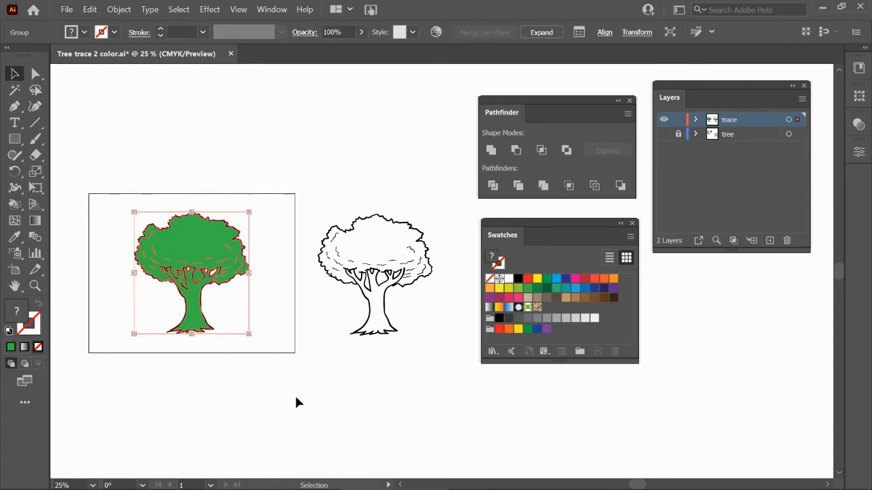
key(Delete)
Duplicate the line tree drawing into the empty artboard.
drag(298, 172, 446, 366)
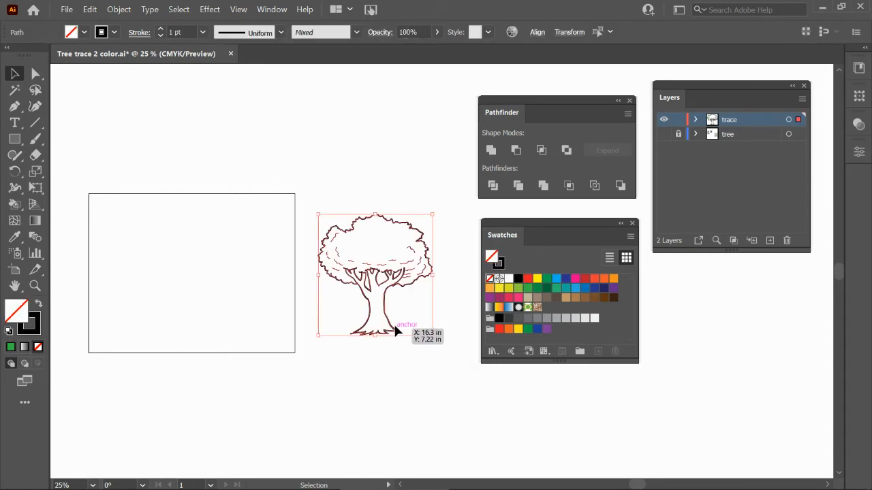
drag(392, 331, 204, 328)
Zoom in on the copied tree's branches to examine the gaps in its outline.
key(z)
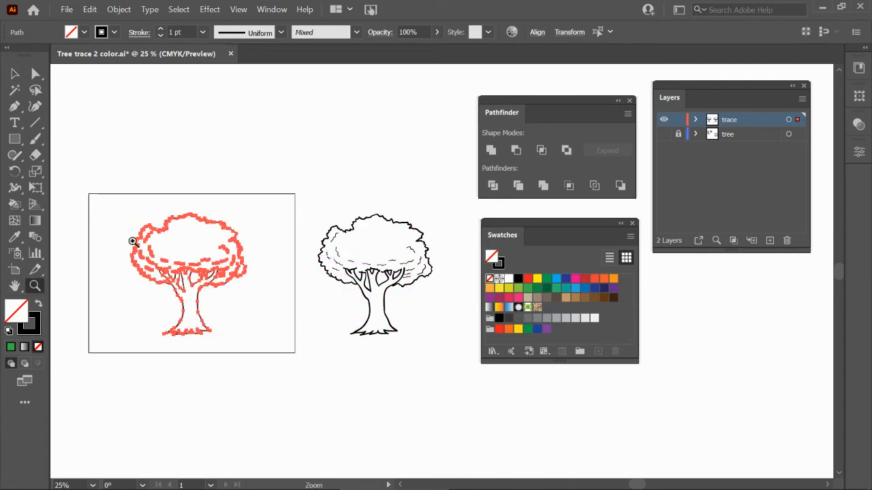
drag(121, 205, 301, 365)
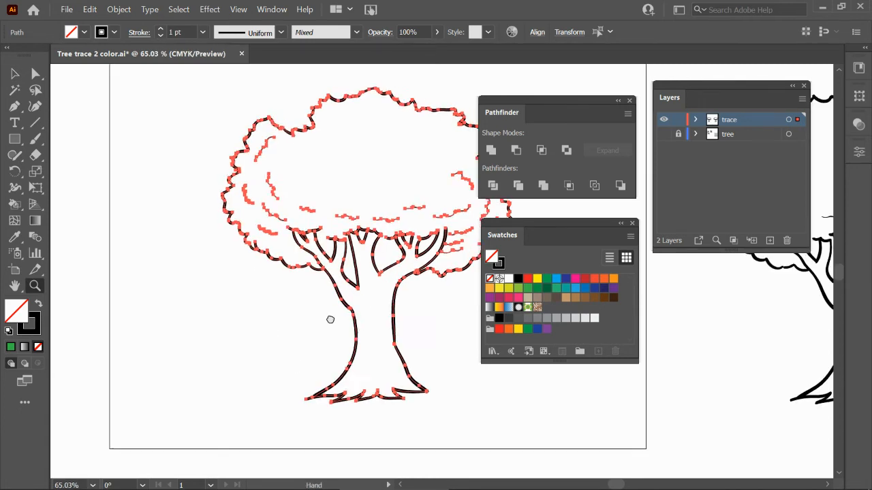
key(ctrl+plus)
key(ctrl+plus)
key(ctrl+plus)
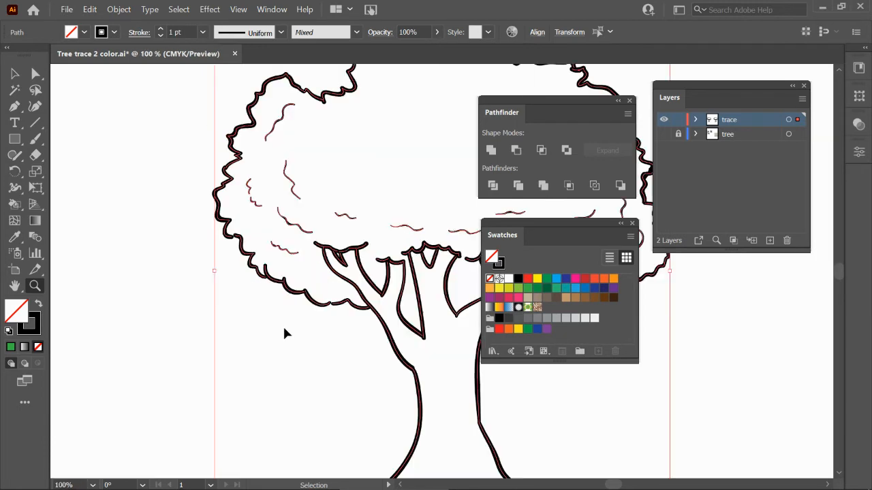
key(space)
drag(430, 316, 98, 305)
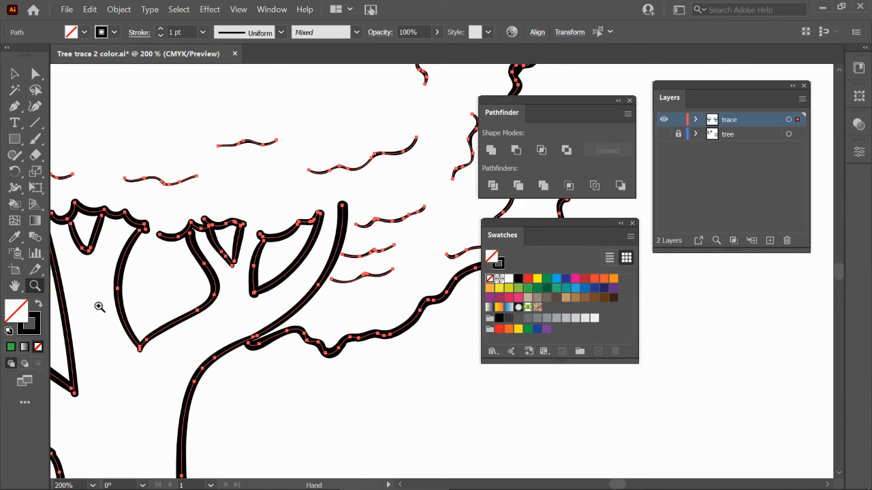
With the Paintbrush, draw short strokes closing the gaps at the tops of the branches.
key(v)
click(35, 138)
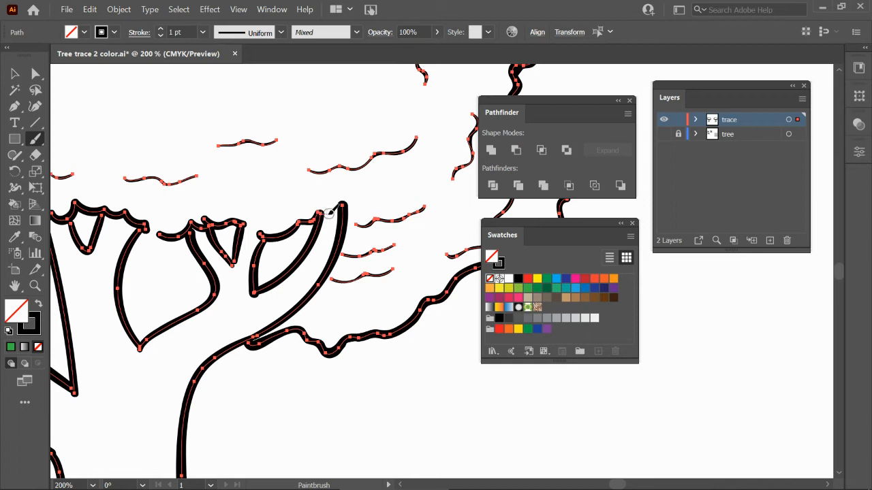
drag(338, 209, 342, 213)
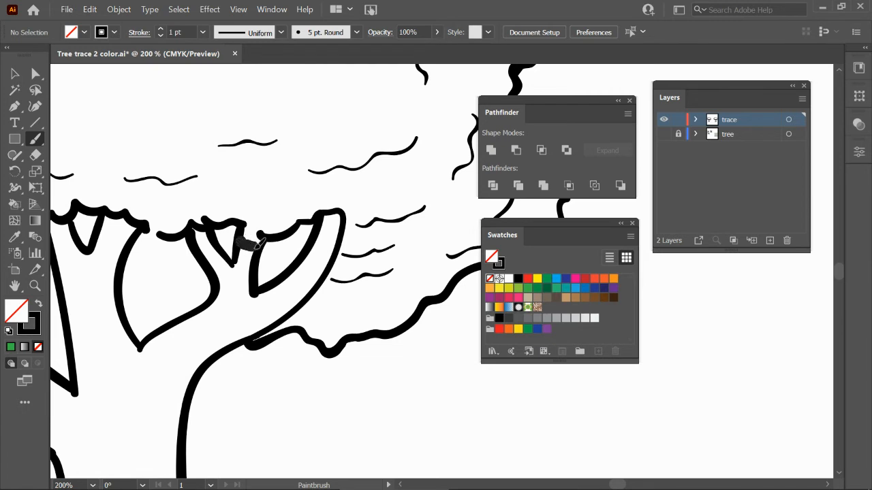
drag(194, 284, 358, 299)
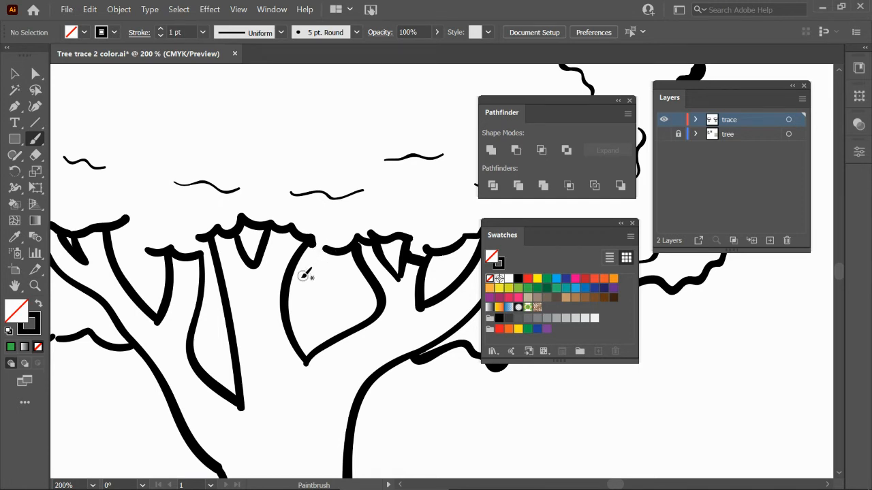
drag(280, 294, 335, 293)
key(ctrl+z)
drag(283, 300, 374, 291)
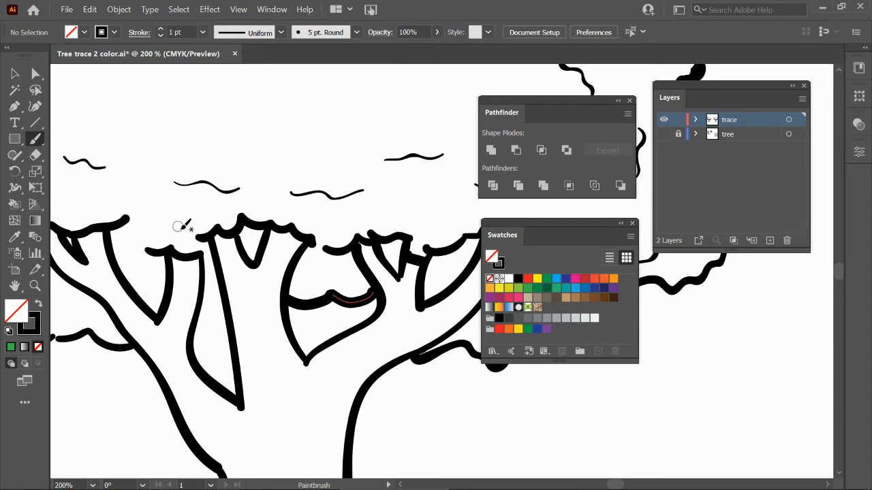
drag(203, 336, 233, 318)
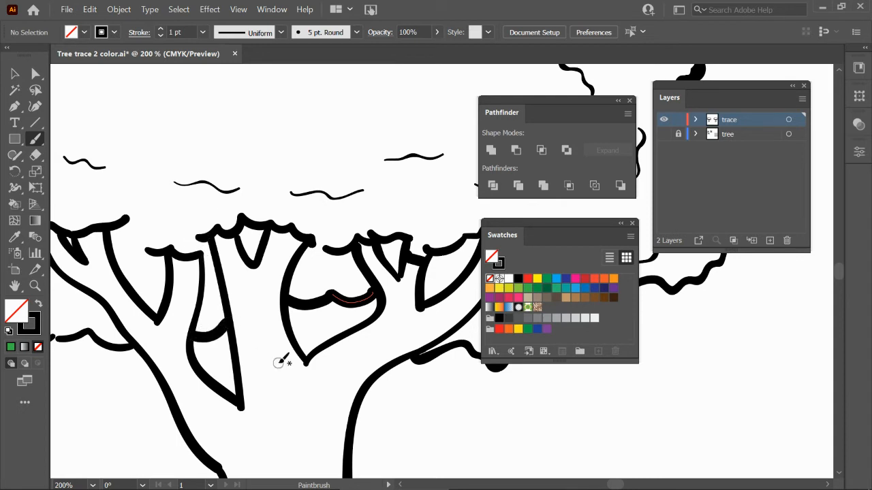
Select the whole tree drawing and apply Expand Appearance, then Expand.
key(ctrl+minus)
key(ctrl+minus)
key(ctrl+minus)
key(ctrl+minus)
drag(339, 346, 223, 350)
mouse_move(145, 138)
mouse_down()
mouse_move(408, 434)
mouse_move(428, 441)
mouse_up()
click(119, 10)
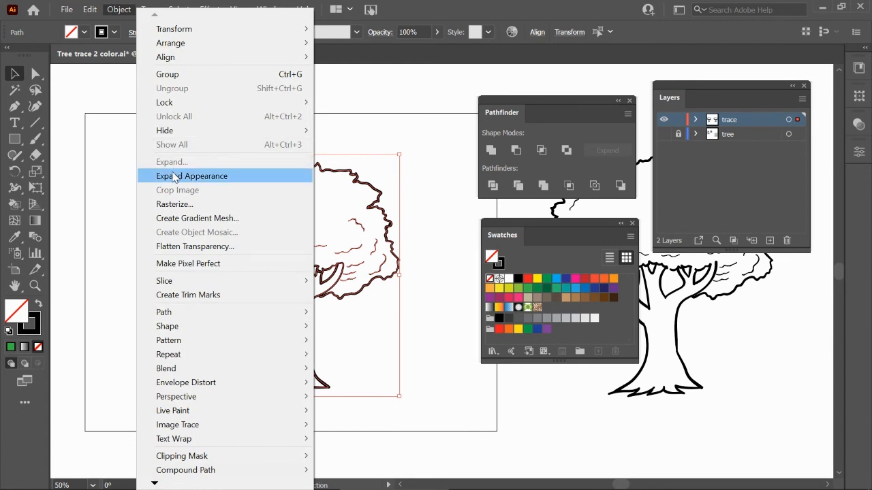
click(175, 177)
click(122, 10)
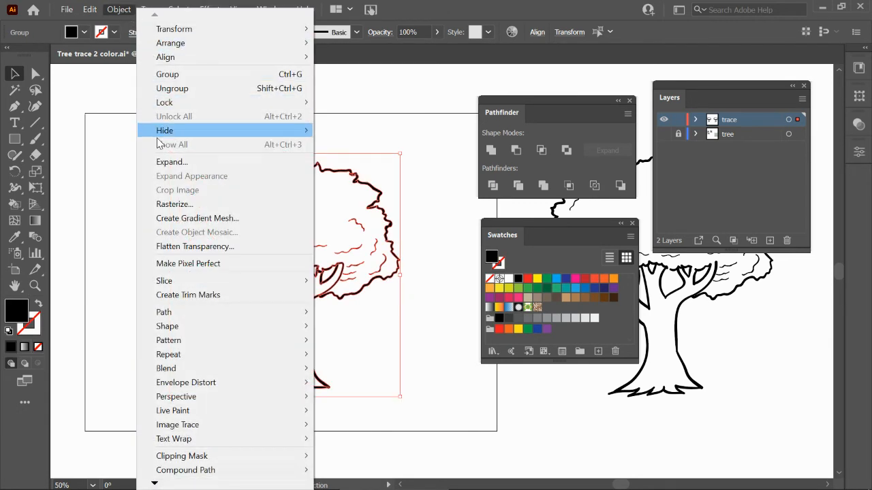
click(160, 164)
Unite all selected tree paths into one shape with Pathfinder.
drag(511, 113, 478, 116)
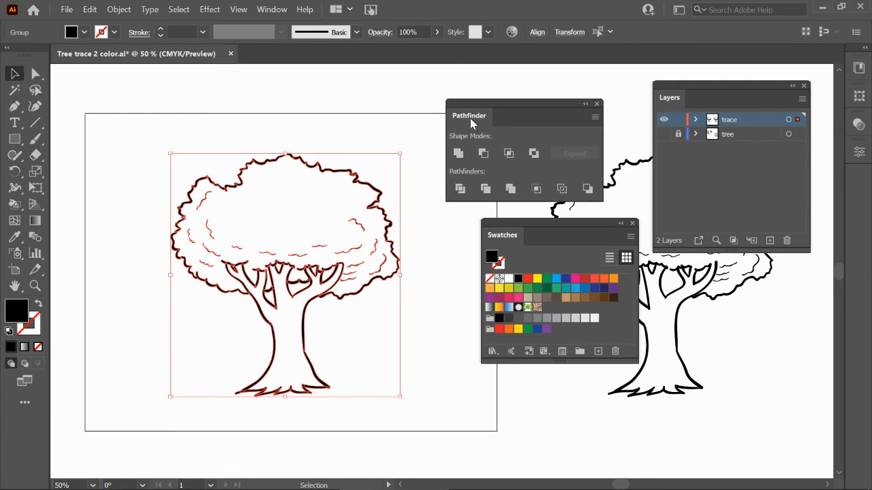
click(459, 152)
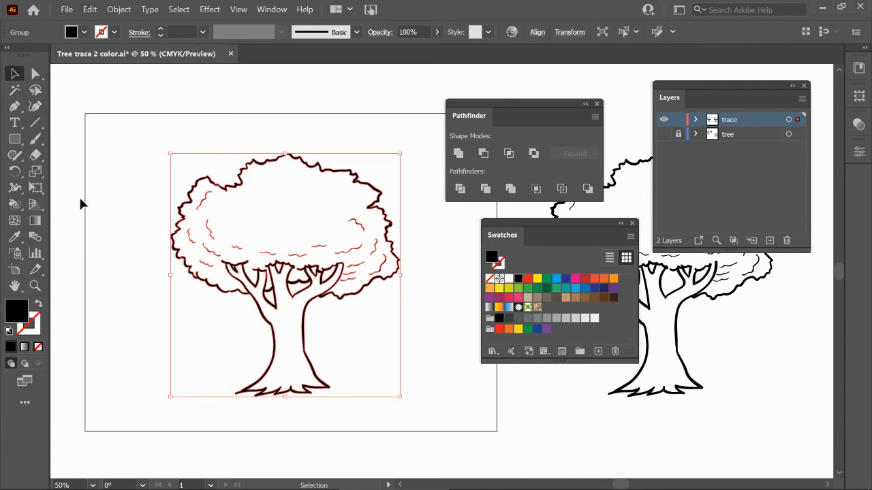
Fill the tree's canopy green with the Live Paint Bucket.
click(15, 204)
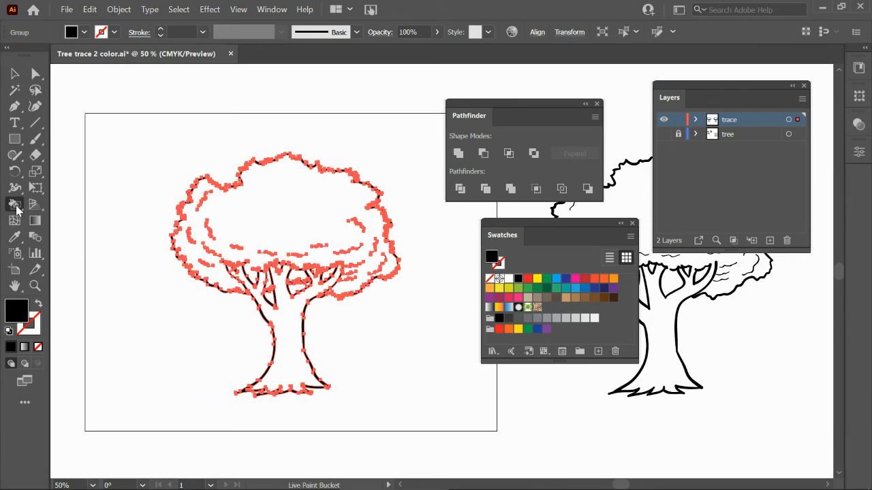
click(527, 288)
click(286, 206)
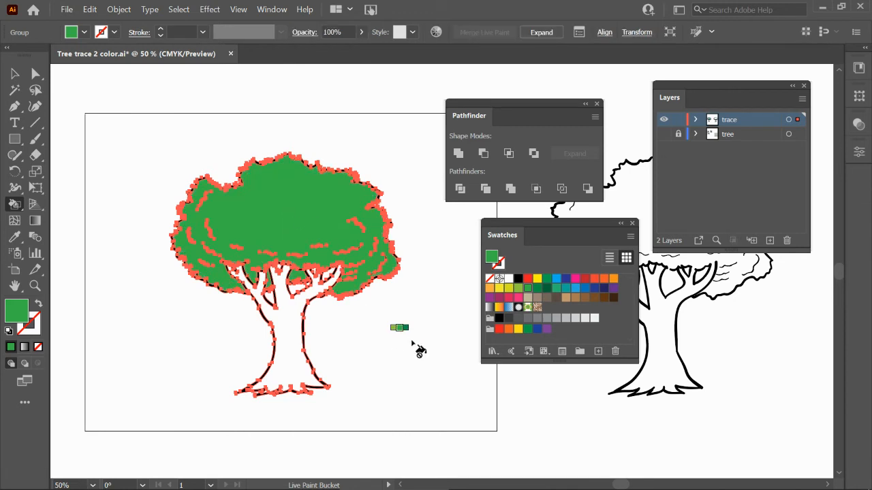
With the Live Paint Bucket, fill the small gap between the upper branches green and the trunk light brown.
key(z)
drag(196, 238, 271, 341)
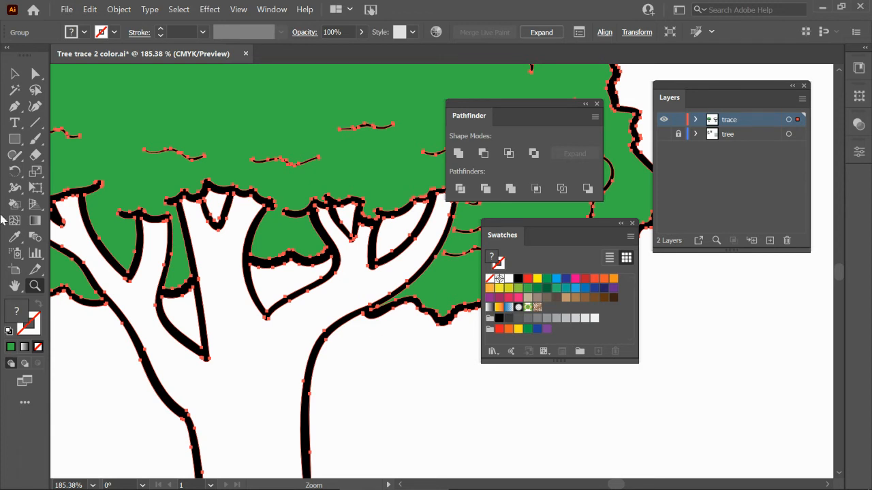
click(14, 204)
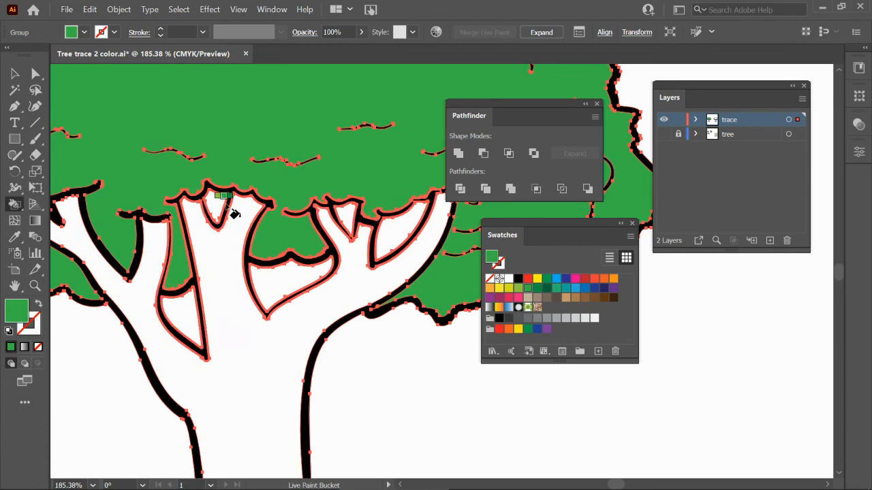
click(215, 202)
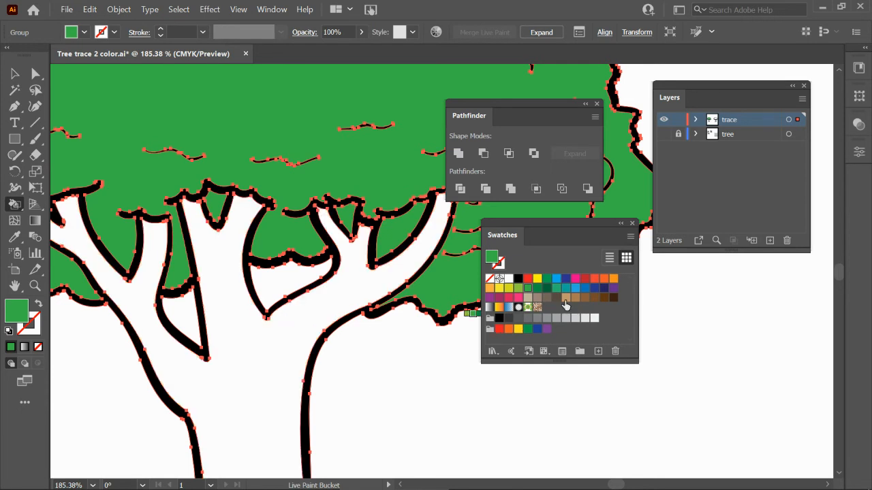
click(564, 299)
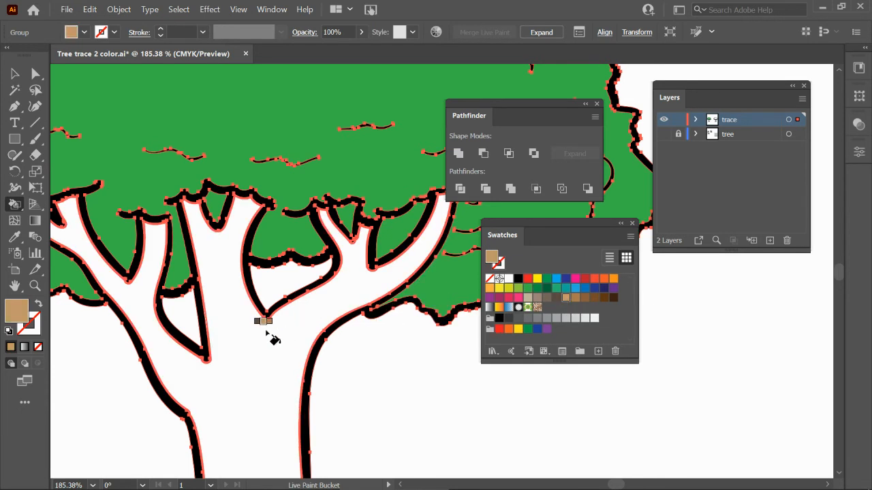
click(233, 355)
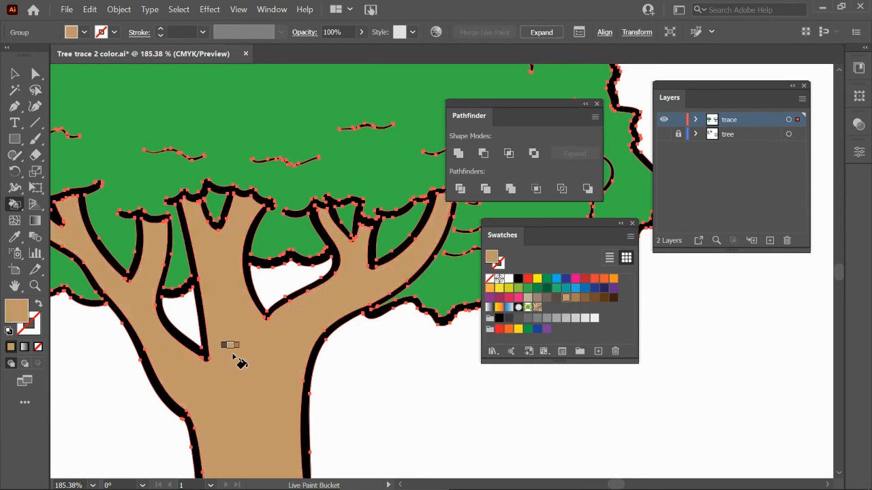
Switch to the browser, read the remaining coloring steps on the instructions page, and return.
key(v)
key(ctrl+minus)
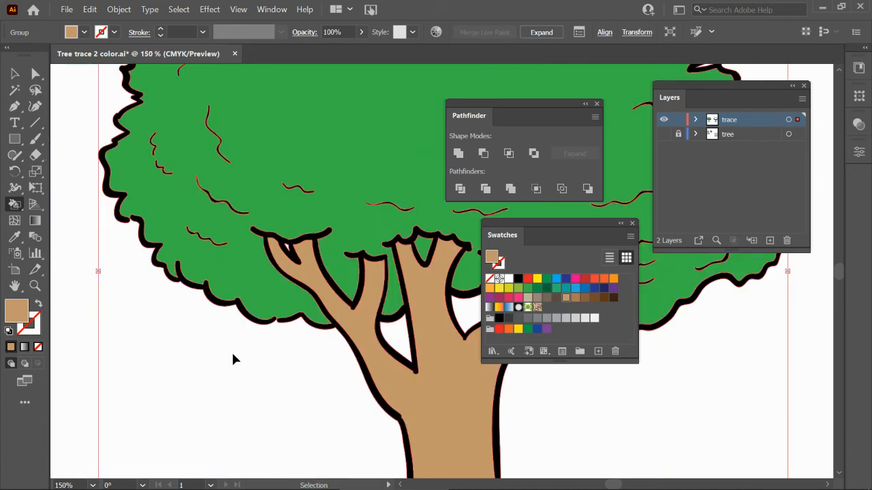
key(ctrl+minus)
key(space)
drag(388, 352, 327, 355)
key(ctrl+minus)
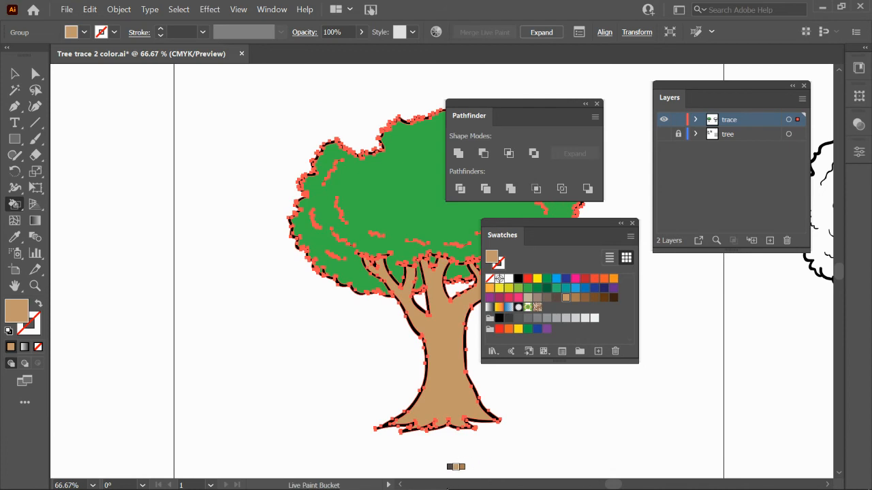
click(486, 478)
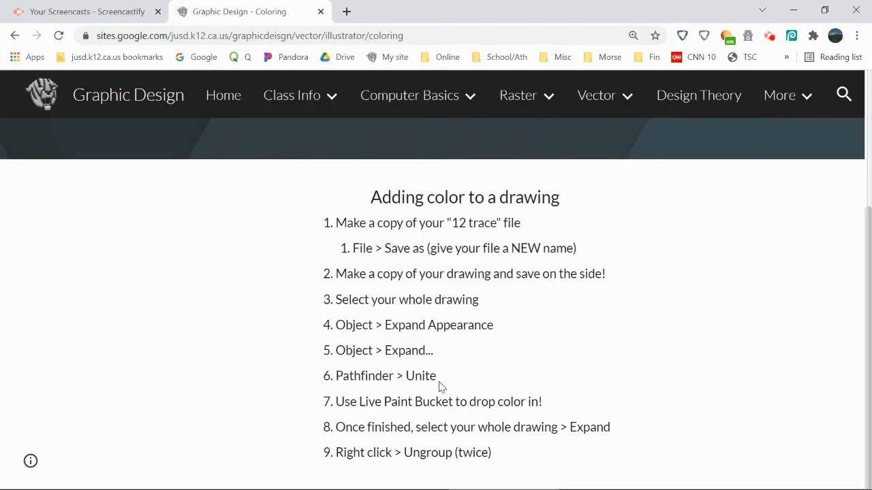
double_click(585, 428)
drag(339, 455, 460, 455)
double_click(470, 454)
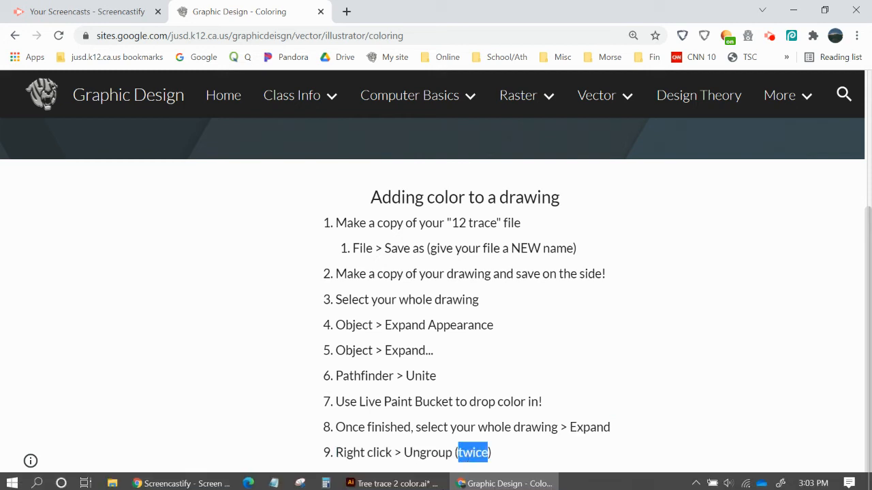
click(408, 480)
scroll(269, 276, right, 5)
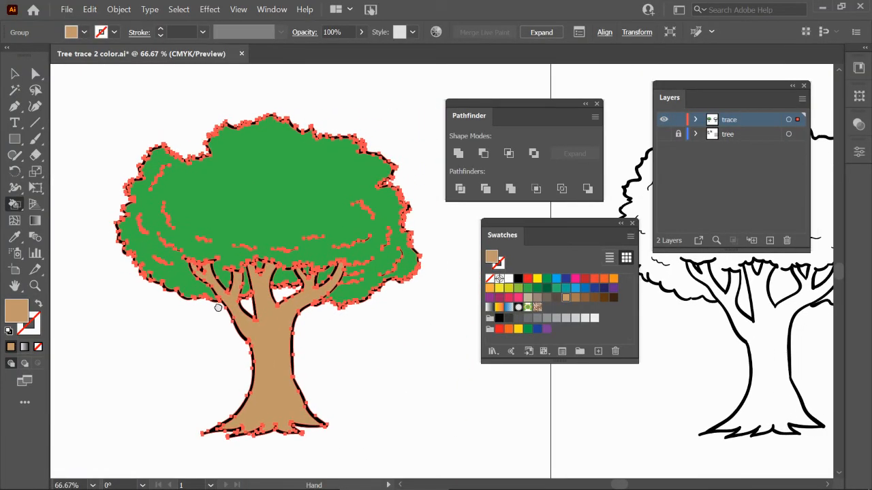
Expand the Live Paint tree and ungroup the result twice.
key(v)
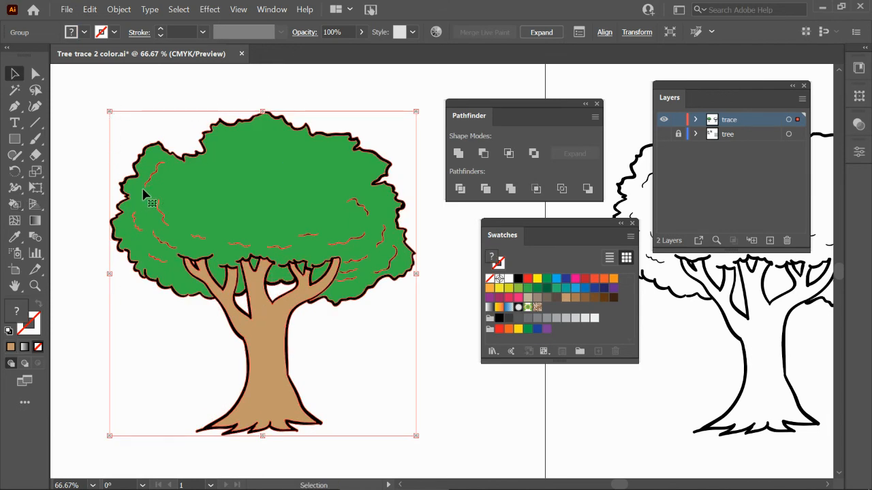
click(541, 32)
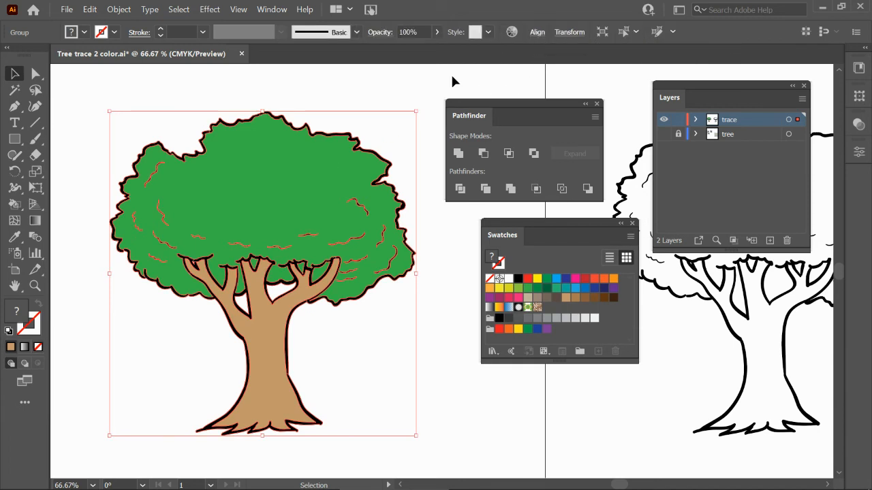
right_click(293, 178)
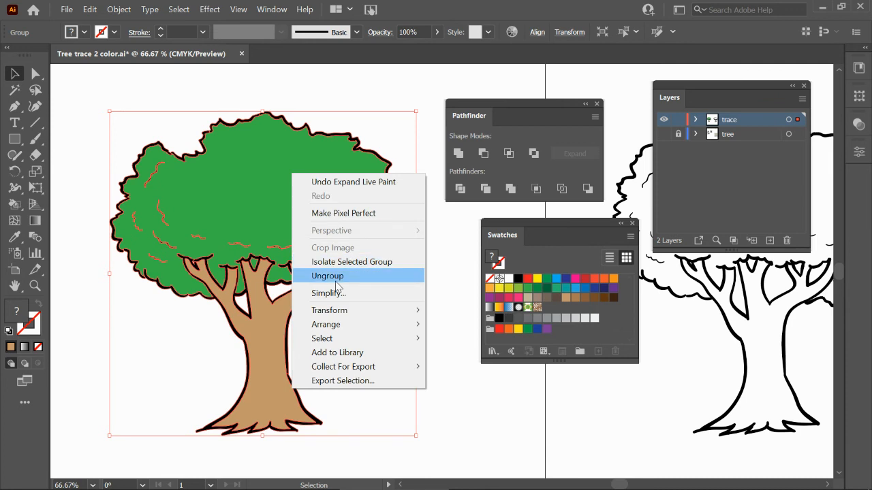
click(337, 276)
right_click(301, 196)
click(339, 293)
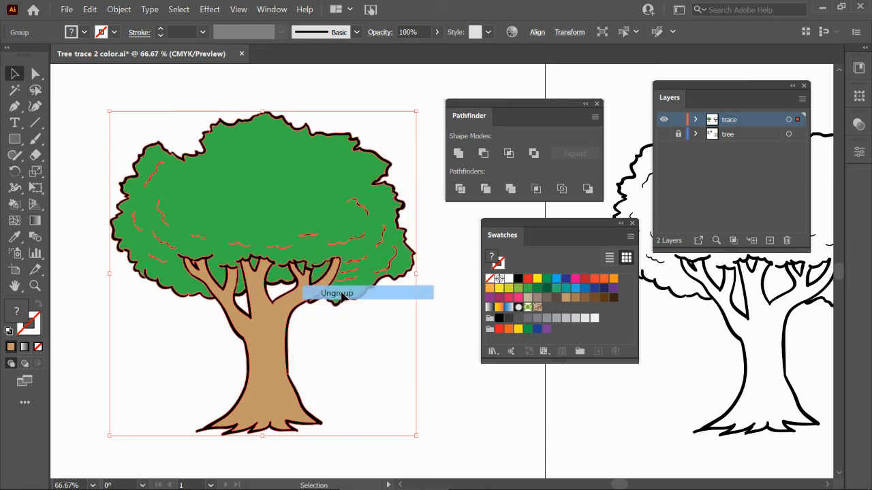
Try moving the trunk and a canopy piece, undoing both moves.
click(447, 348)
click(266, 361)
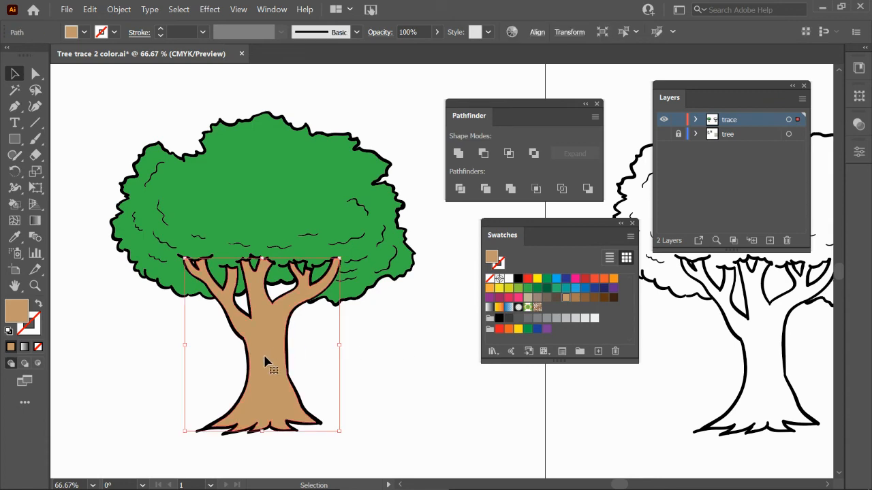
drag(266, 361, 273, 374)
drag(313, 197, 324, 168)
key(ctrl+z)
key(ctrl+z)
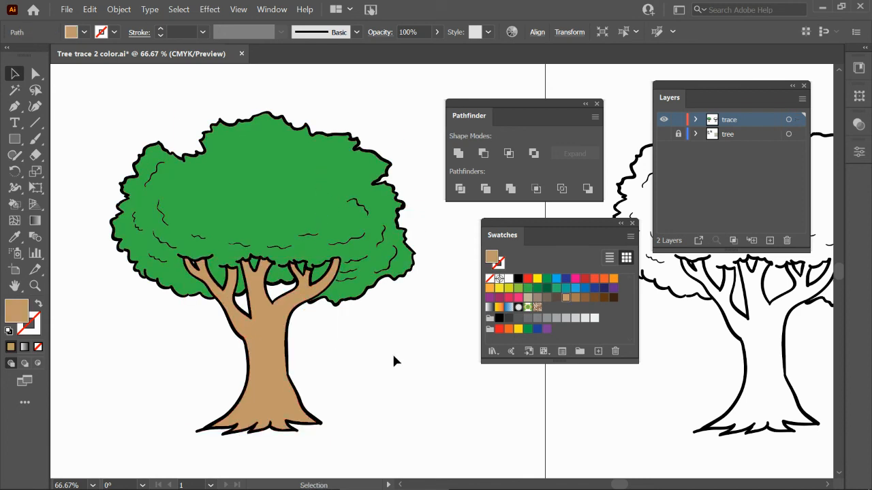
click(393, 361)
Apply a gradient fill to the trunk and set its two stops to light brown and dark brown swatches.
click(265, 373)
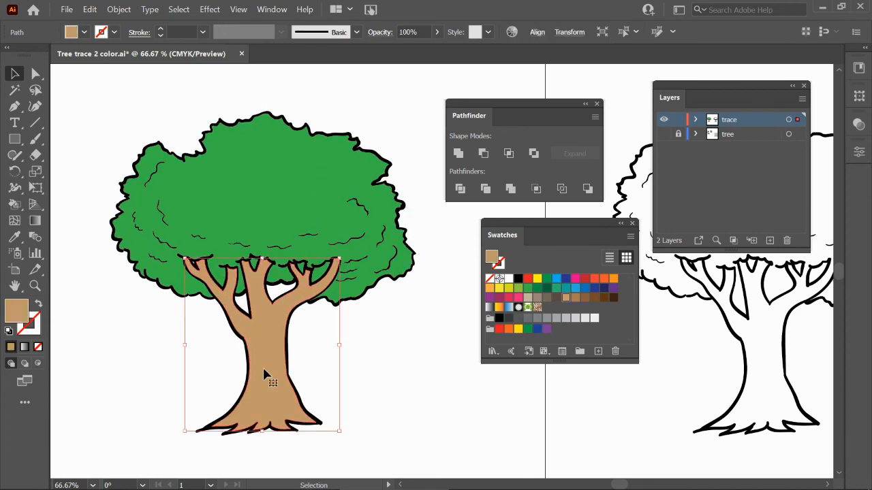
click(25, 349)
drag(352, 286, 384, 274)
drag(512, 237, 567, 255)
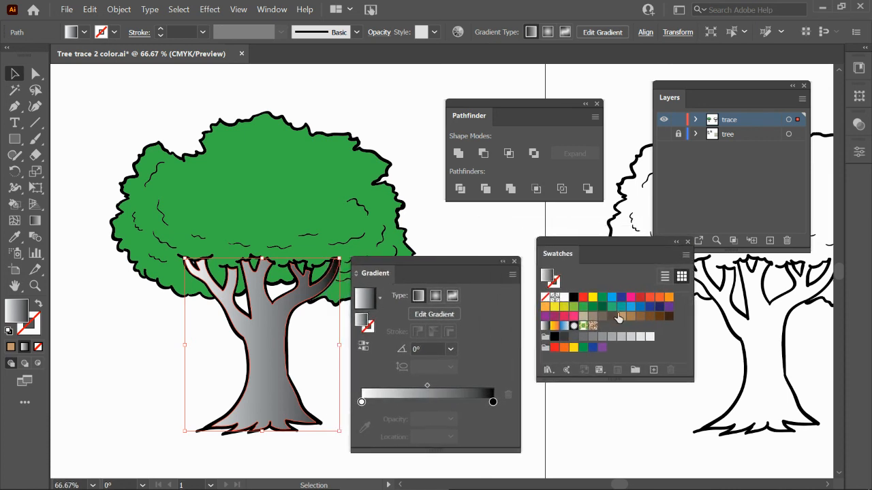
drag(662, 321, 493, 403)
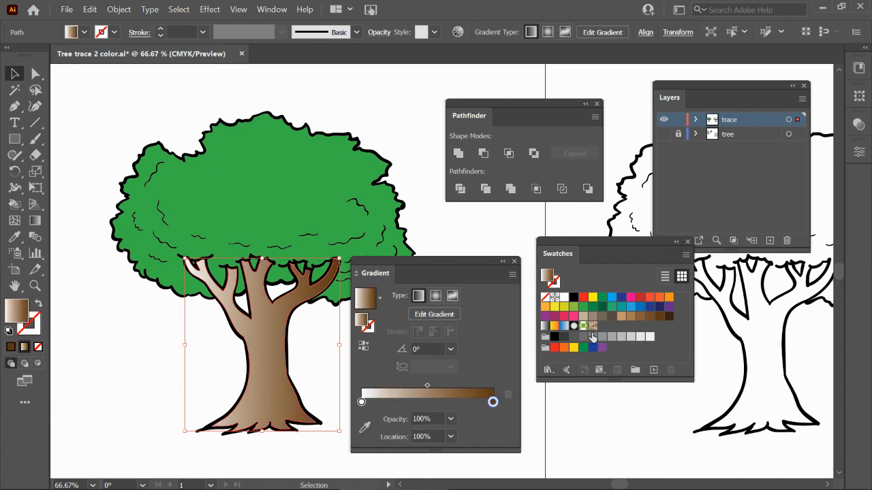
mouse_move(632, 320)
mouse_down()
mouse_move(449, 330)
mouse_move(361, 415)
mouse_move(361, 403)
mouse_up()
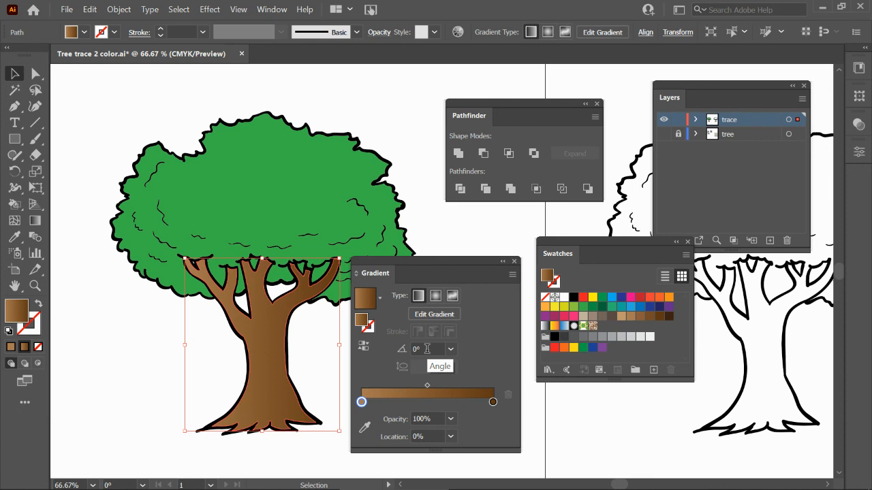
Set the trunk gradient's angle to -90°.
drag(427, 348, 410, 350)
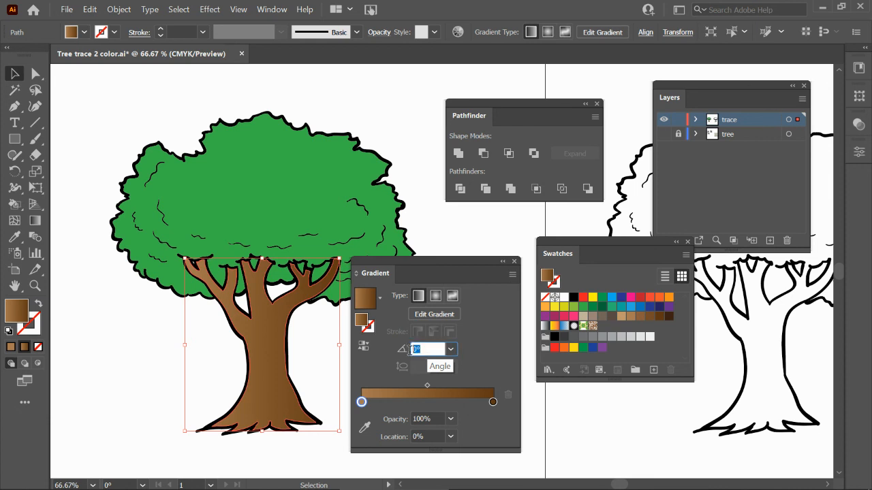
text(90)
key(Return)
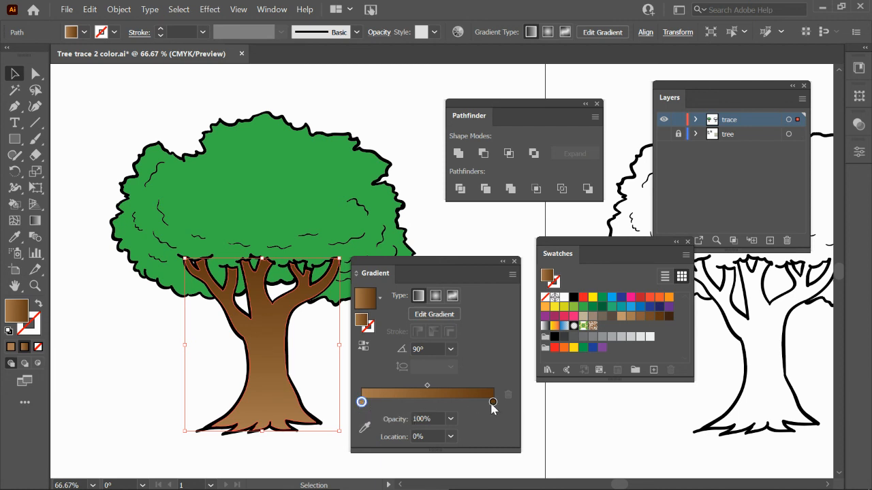
click(431, 348)
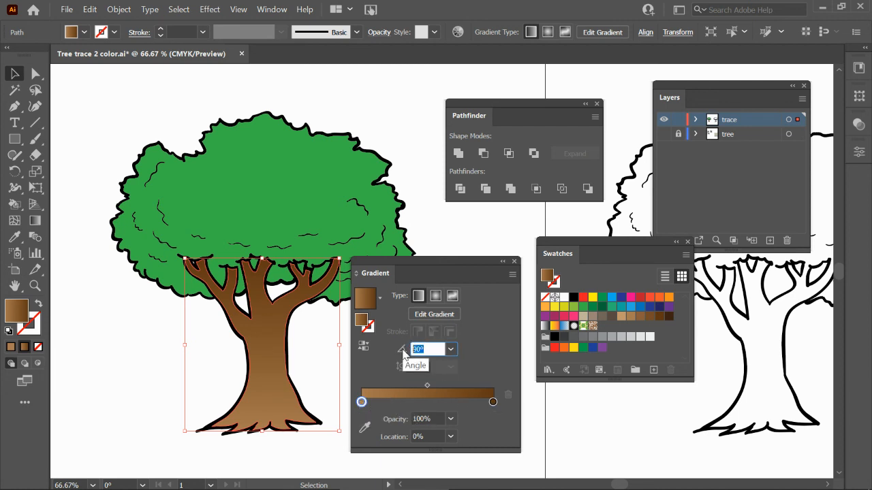
text(-90)
key(Return)
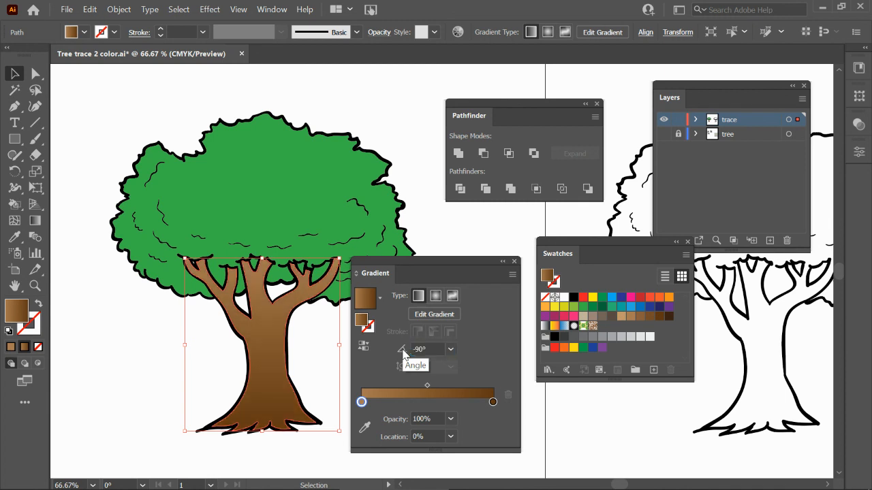
click(196, 349)
drag(366, 273, 441, 289)
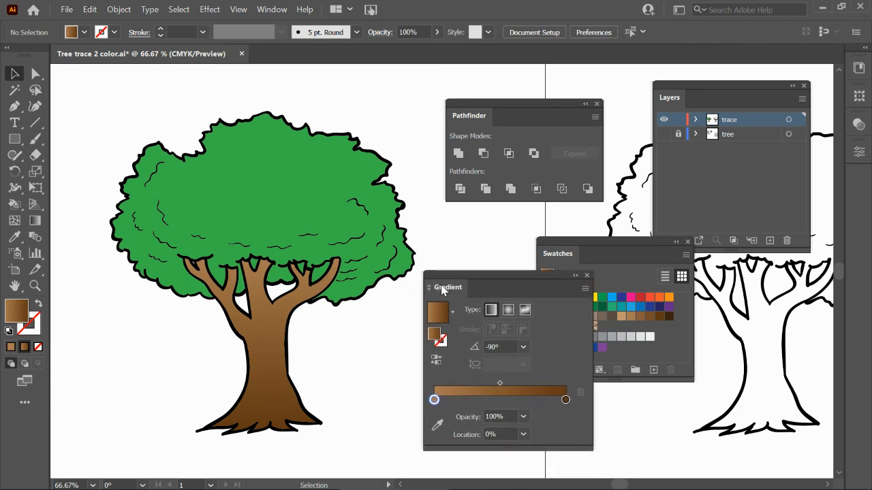